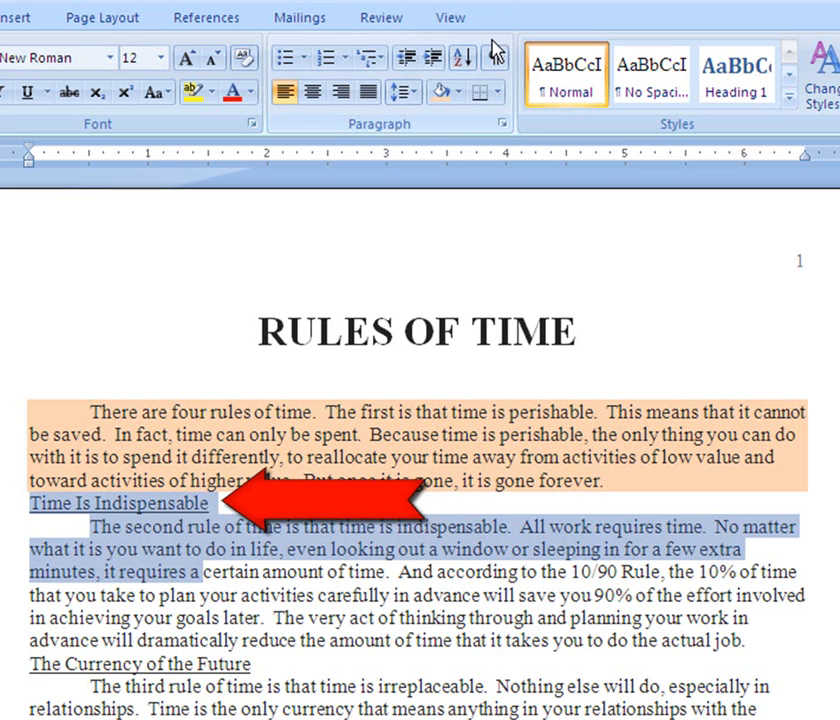
Briefly show and hide the formatting marks, and shade the "Time Is Indispensable" heading and its paragraph light purple.
{"action": "left_click", "coordinate": [494, 58]}
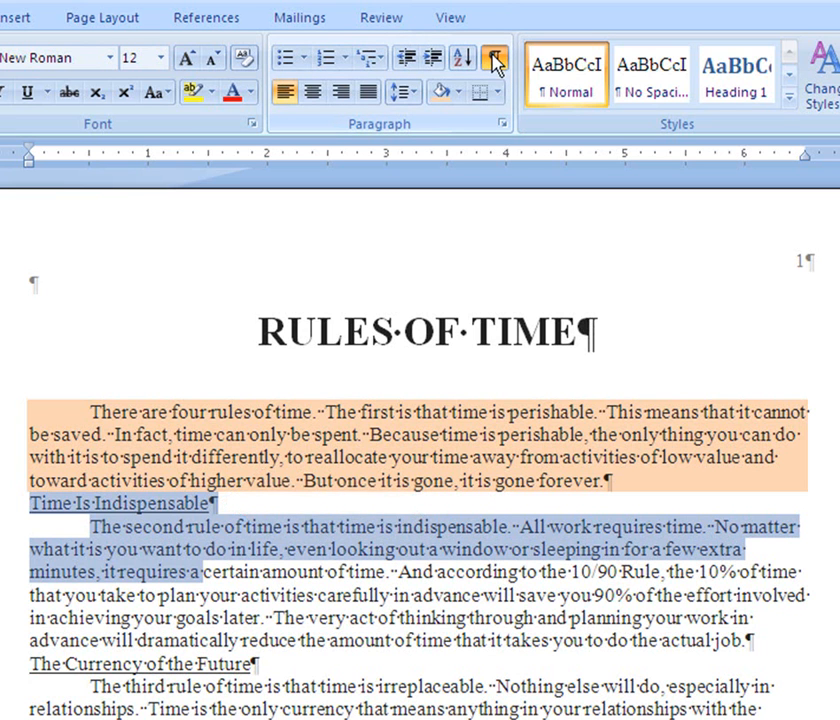
{"action": "left_click", "coordinate": [494, 58]}
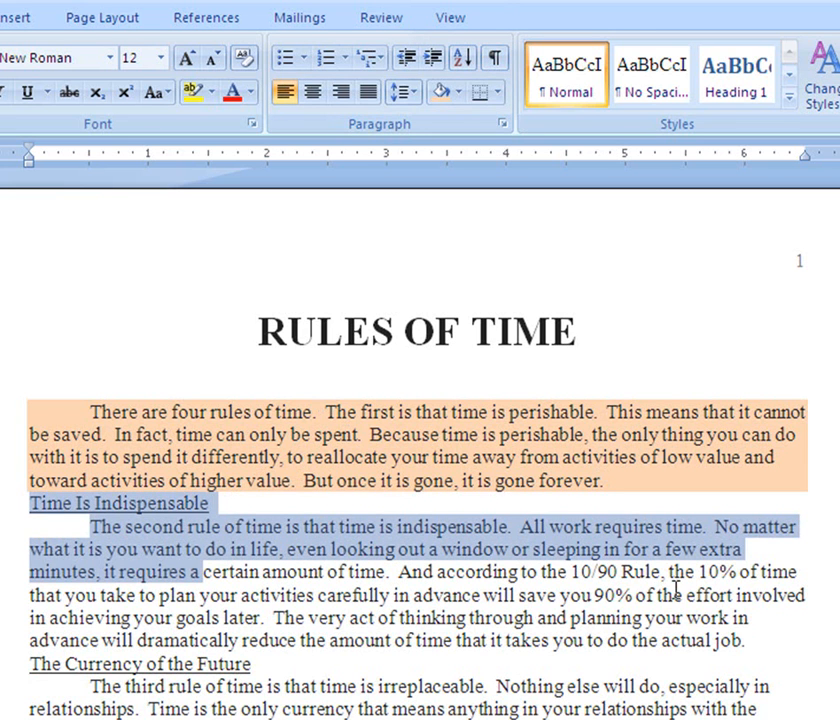
{"action": "left_click", "coordinate": [461, 93]}
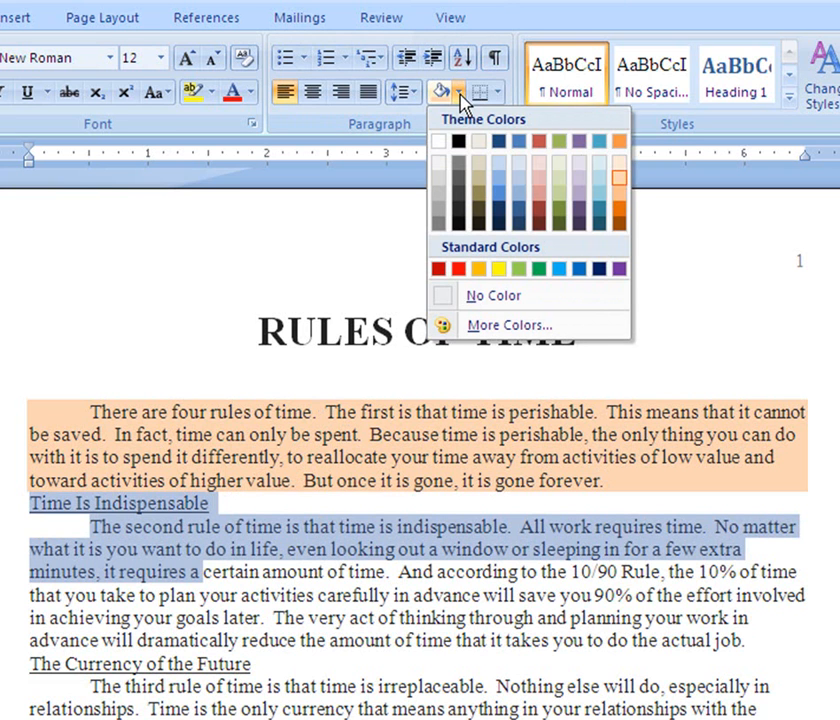
{"action": "left_click", "coordinate": [579, 187]}
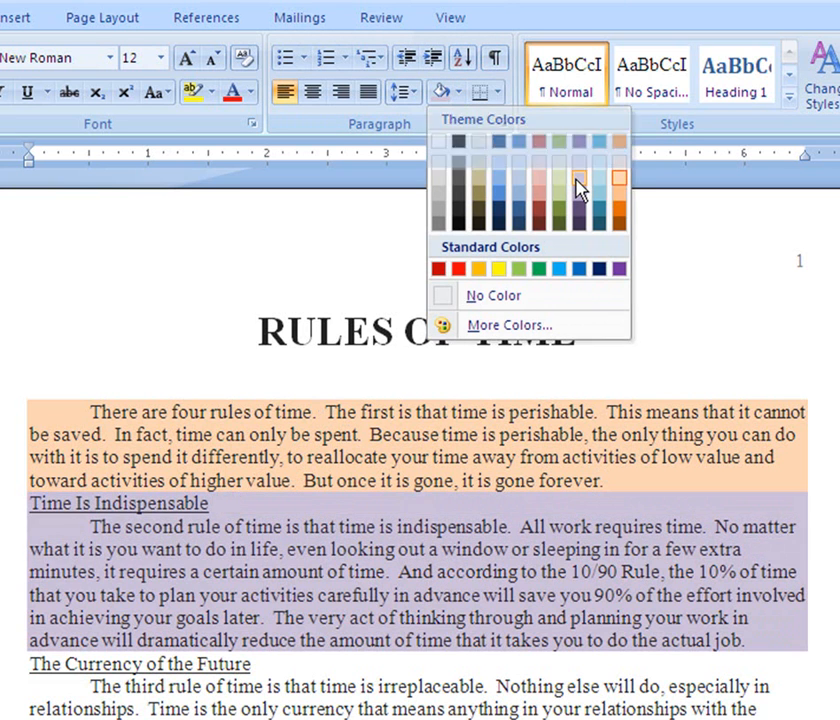
Shade the "The Currency of the Future" heading and its paragraph light green.
{"action": "left_click", "coordinate": [226, 665]}
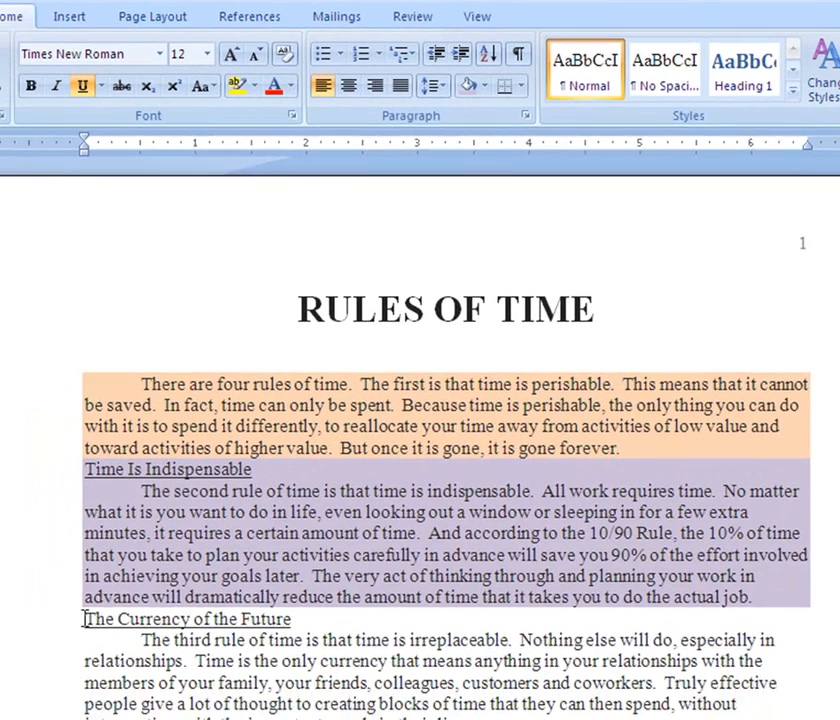
{"action": "left_click_drag", "start_coordinate": [28, 664], "coordinate": [243, 719]}
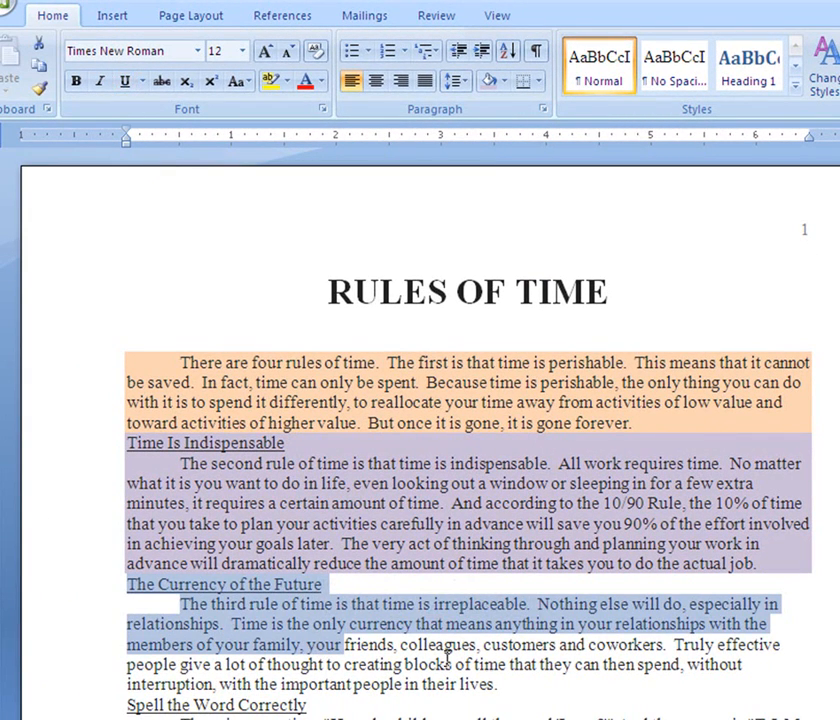
{"action": "left_click", "coordinate": [504, 83]}
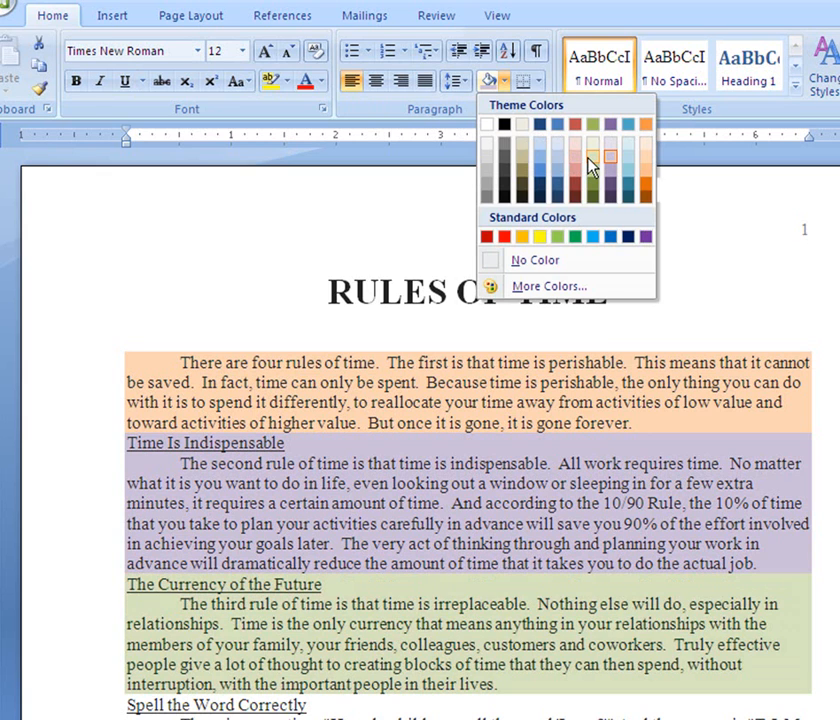
{"action": "left_click", "coordinate": [590, 158]}
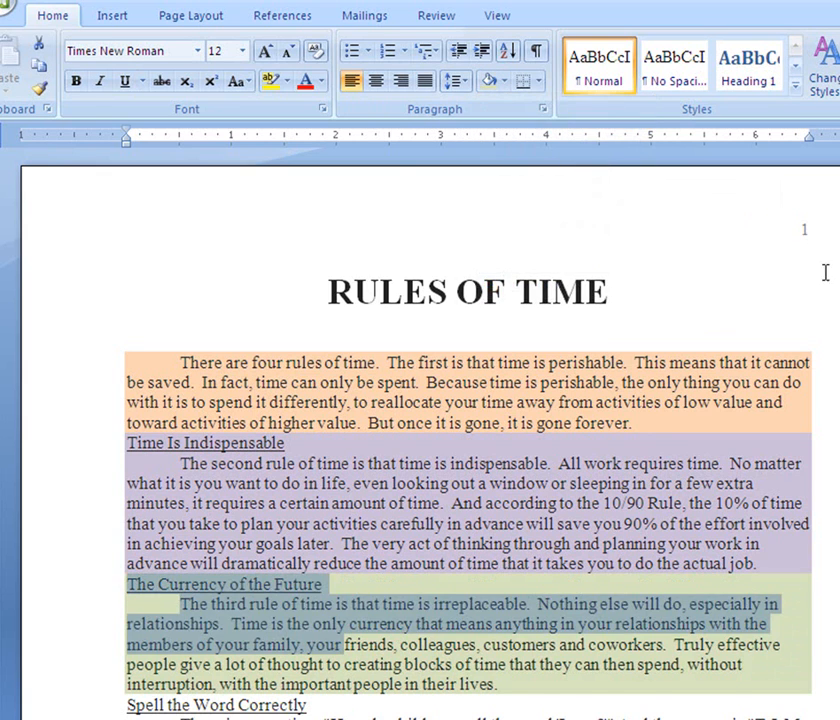
Format all the text below the RULES OF TIME title, through the document's end, in two columns.
{"action": "scroll", "coordinate": [836, 425], "scroll_direction": "down", "scroll_amount": 4}
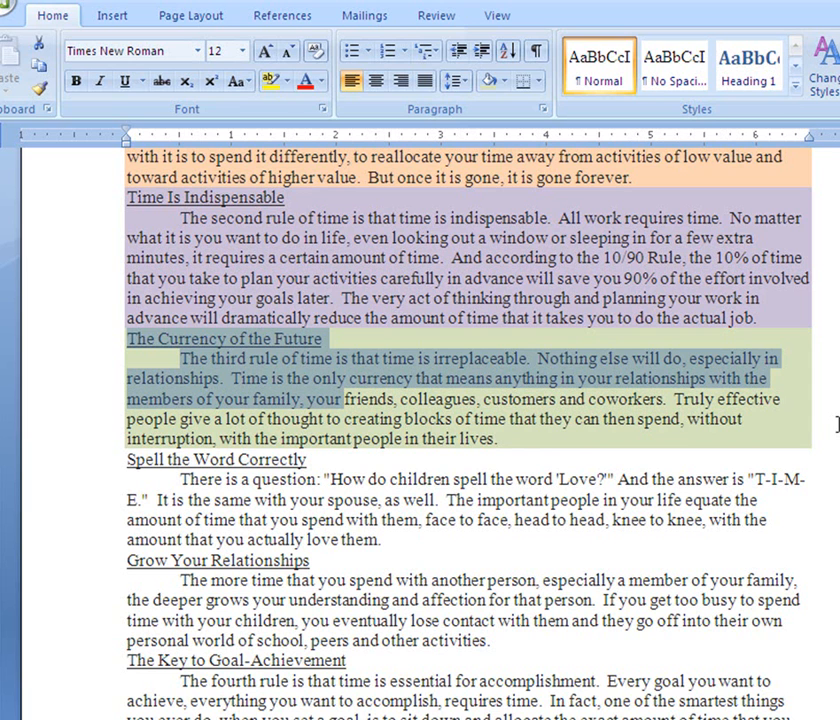
{"action": "left_click", "coordinate": [497, 20]}
{"action": "left_click", "coordinate": [530, 45]}
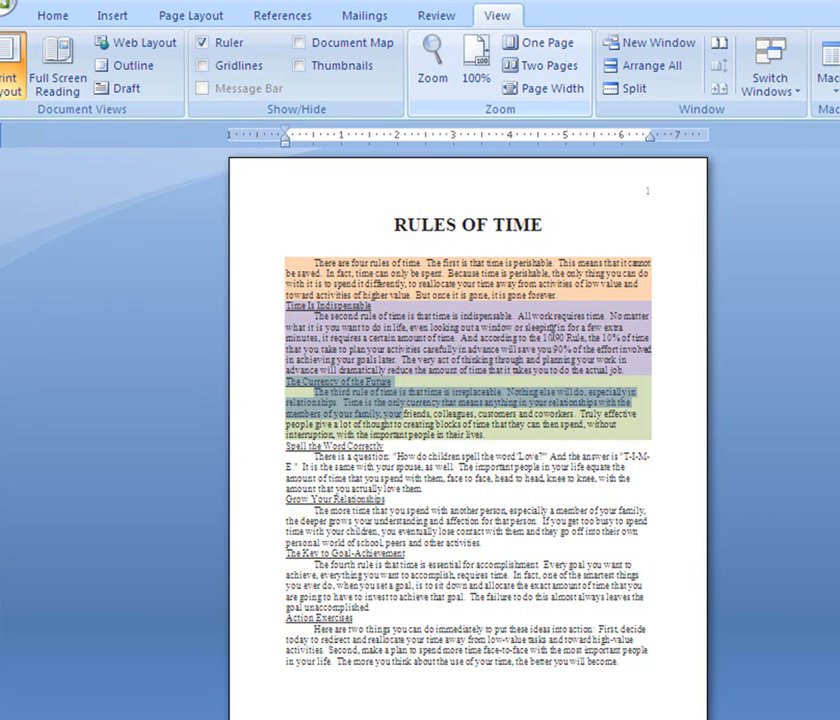
{"action": "left_click", "coordinate": [603, 408]}
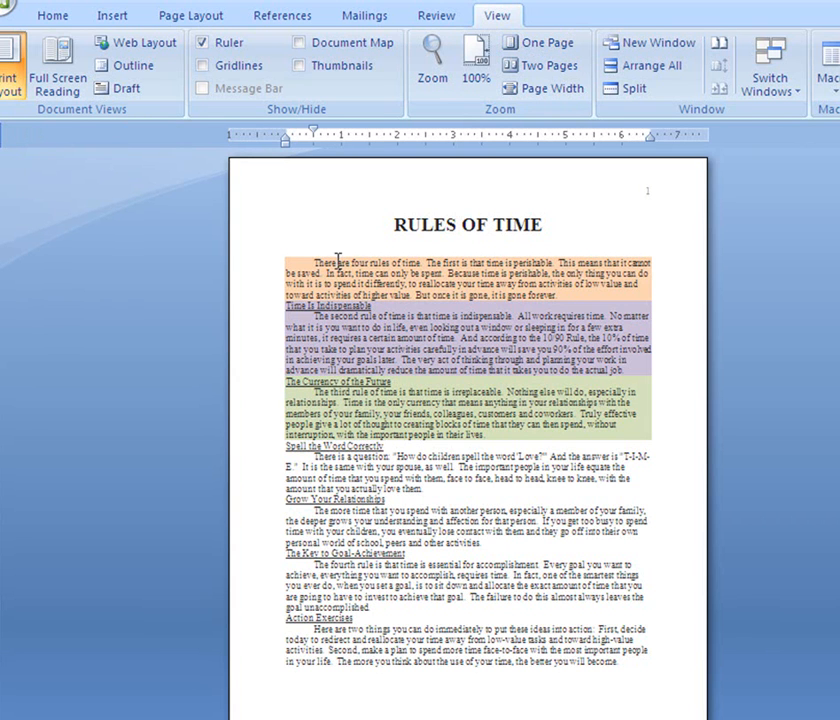
{"action": "left_click", "coordinate": [278, 259]}
{"action": "key", "text": "ctrl+shift+End"}
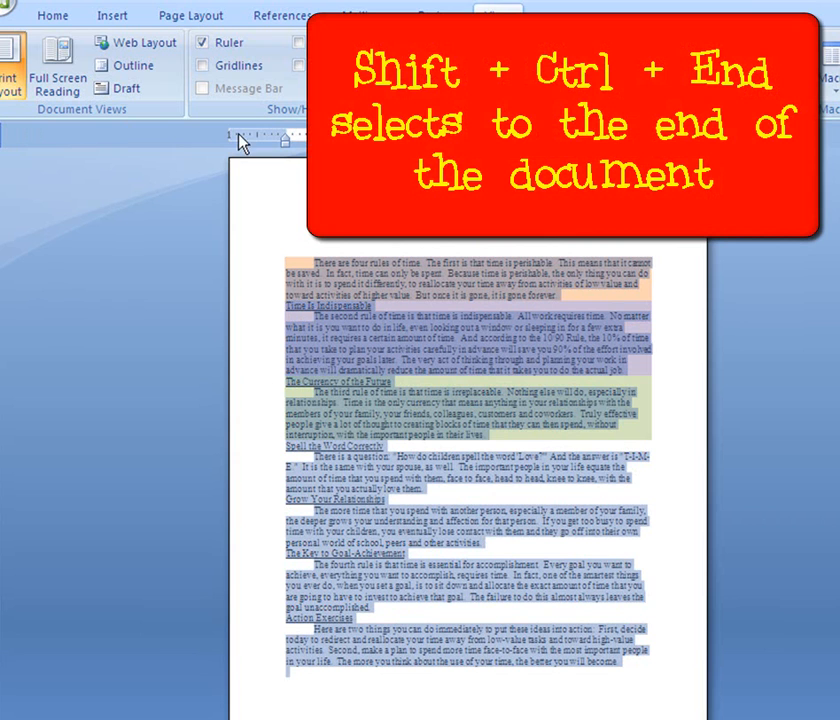
{"action": "left_click", "coordinate": [203, 20]}
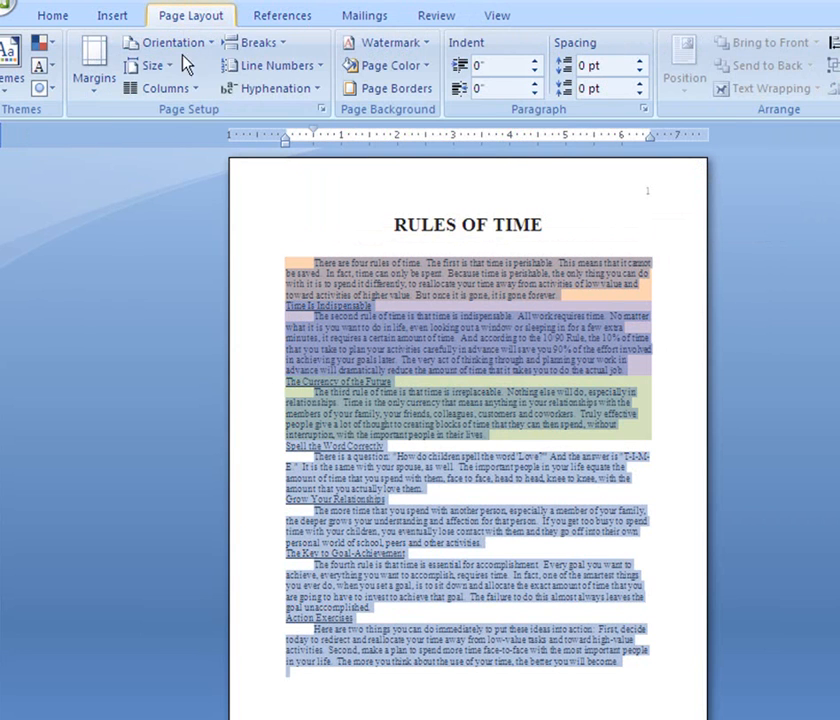
{"action": "left_click", "coordinate": [174, 89]}
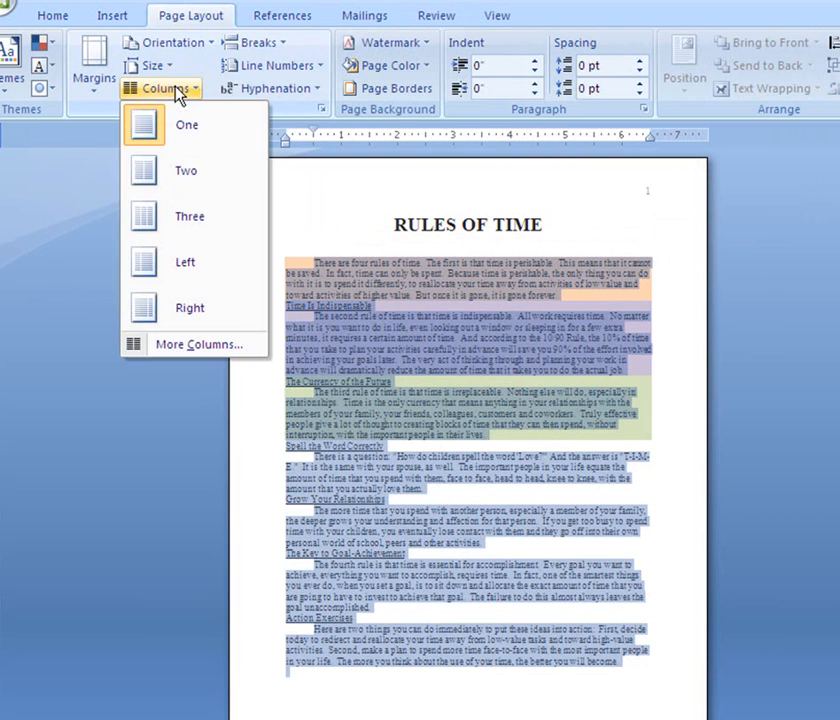
{"action": "left_click", "coordinate": [182, 174]}
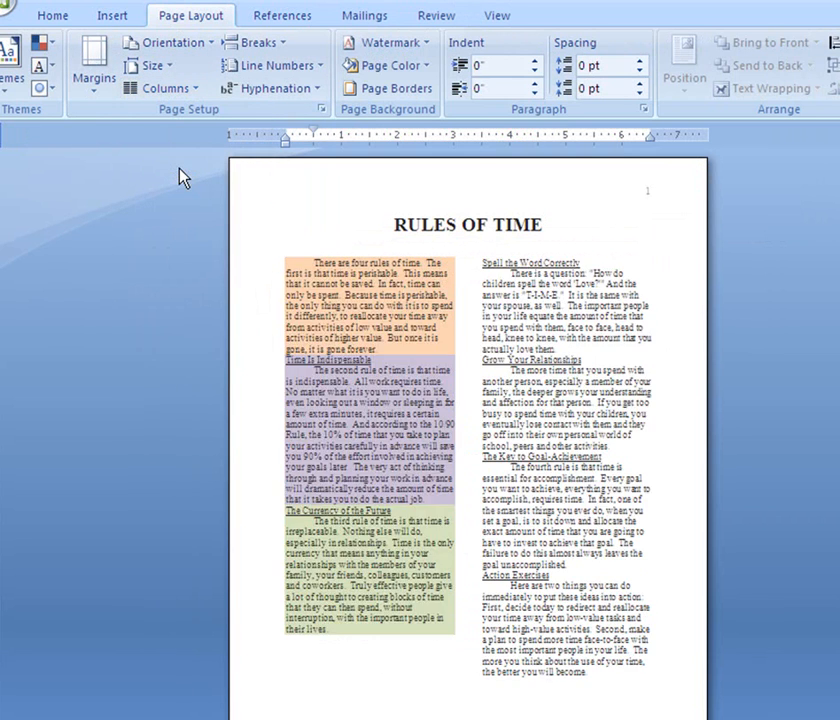
{"action": "left_click", "coordinate": [612, 402]}
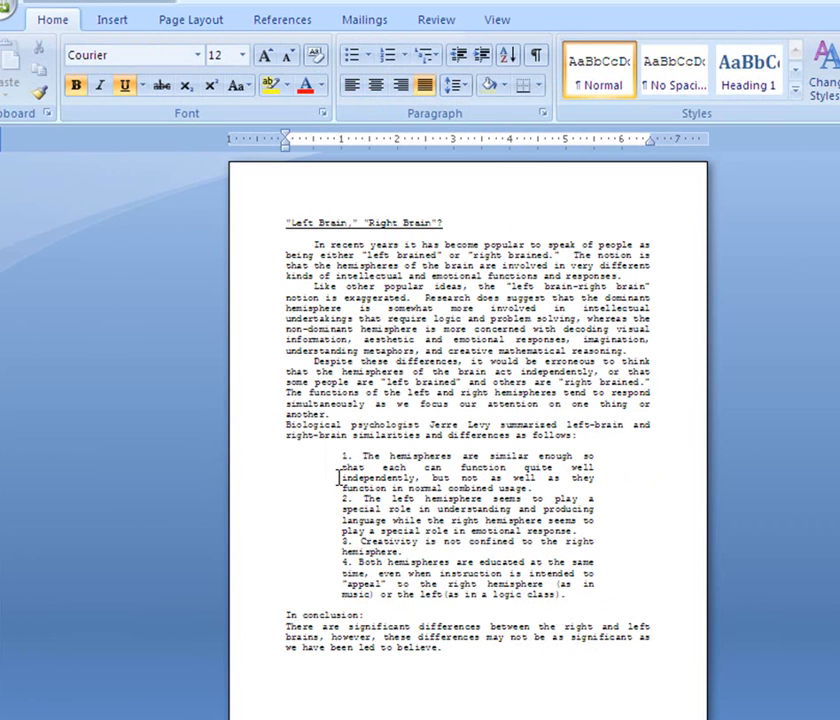
Add a bottom border and a top border to the four indented numbered points in the "Left Brain," "Right Brain" document.
{"action": "left_click_drag", "start_coordinate": [343, 452], "coordinate": [568, 600]}
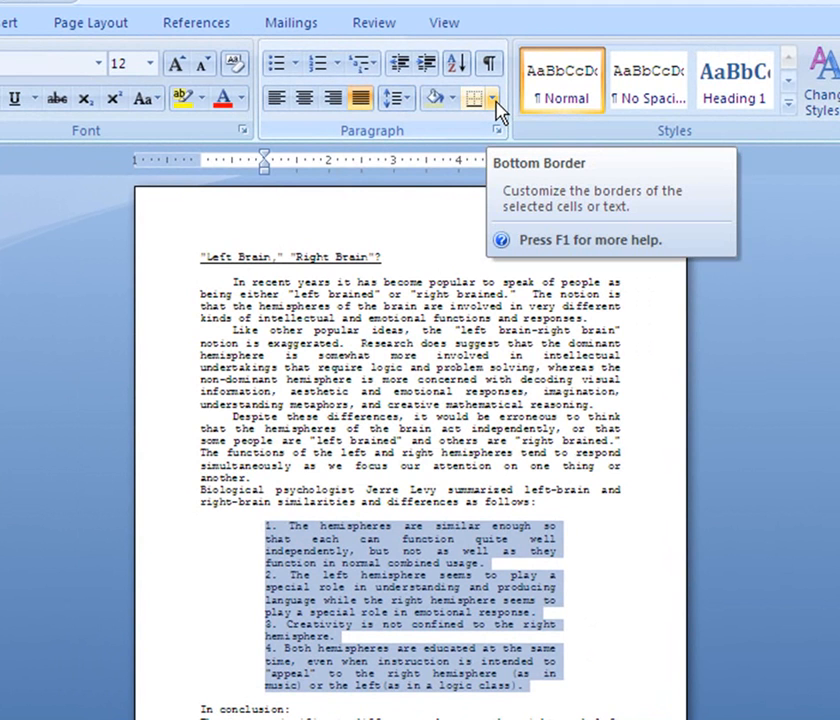
{"action": "left_click", "coordinate": [496, 103]}
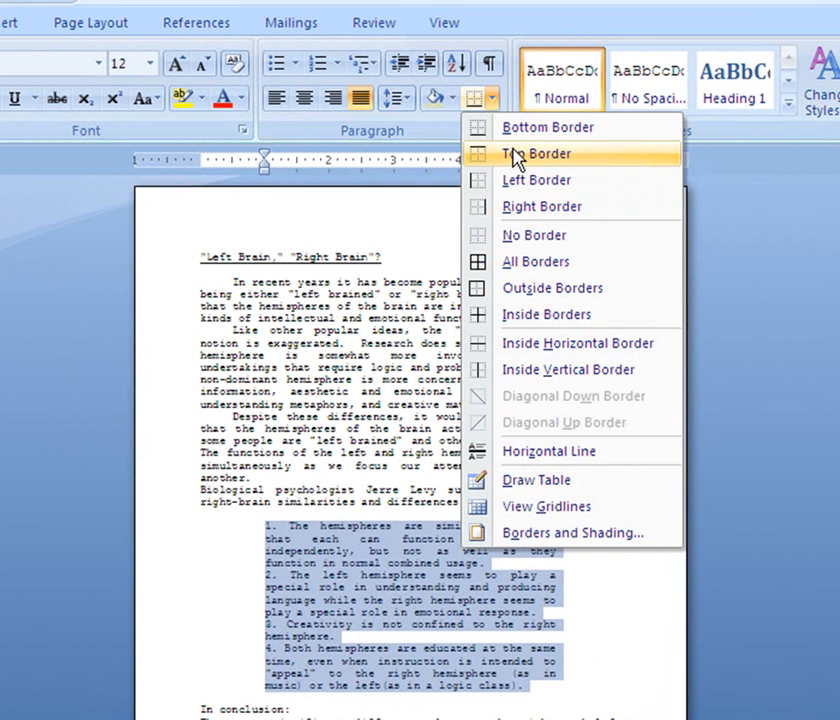
{"action": "left_click", "coordinate": [517, 131]}
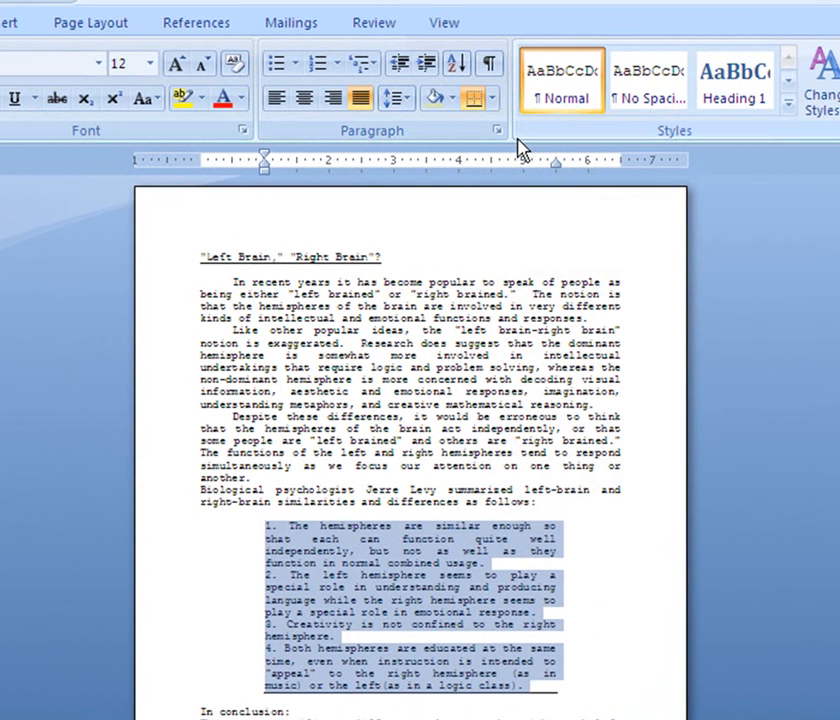
{"action": "left_click", "coordinate": [492, 97]}
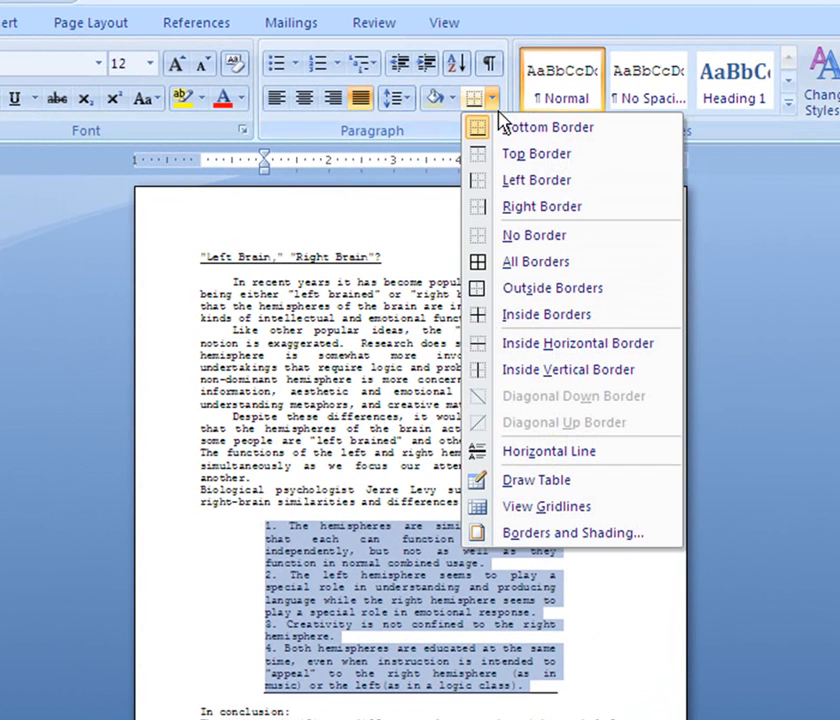
{"action": "left_click", "coordinate": [530, 166]}
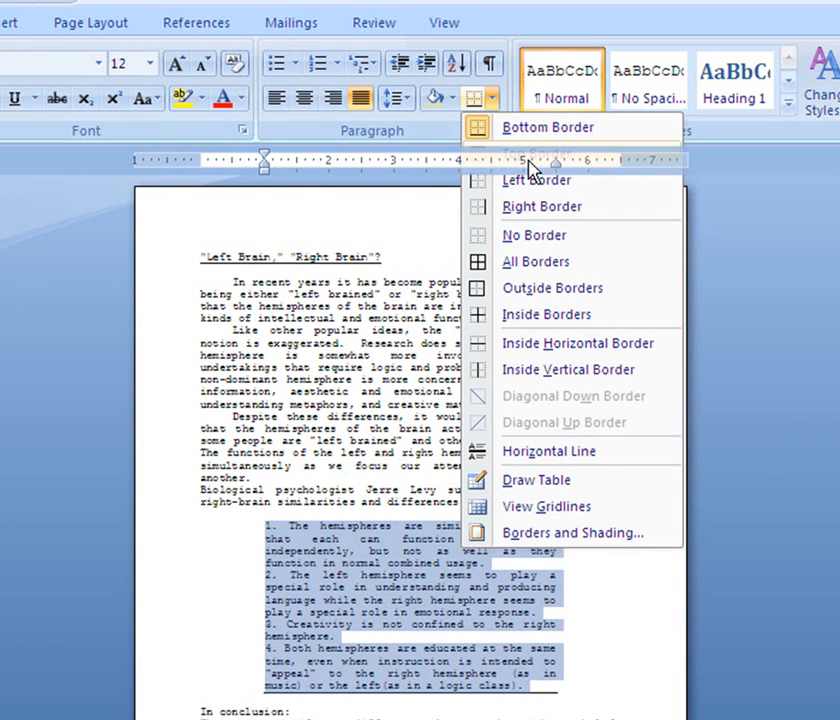
{"action": "left_click", "coordinate": [466, 703]}
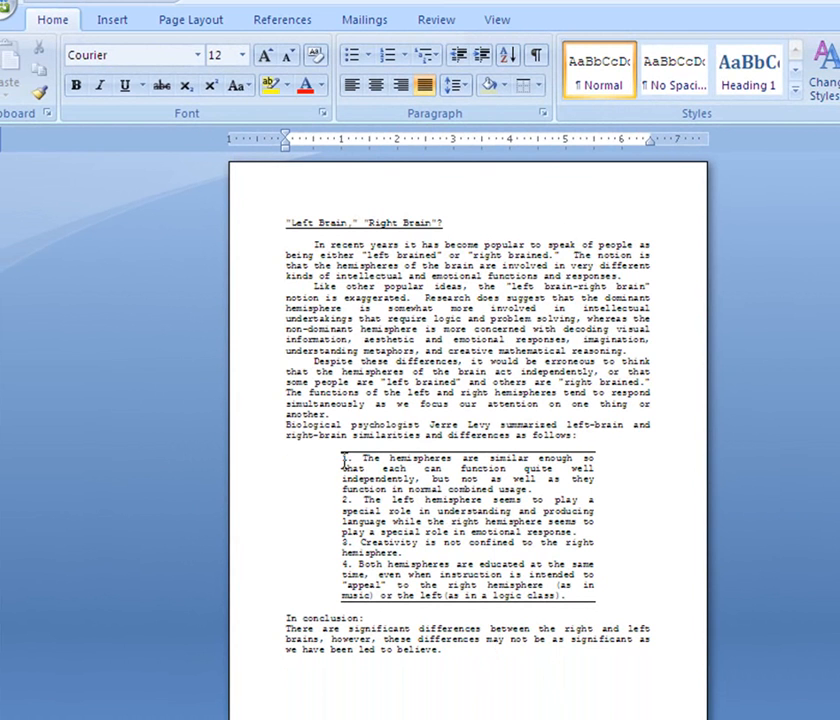
Open the Borders and Shading settings for the four numbered points and view the shading fill colors.
{"action": "left_click_drag", "start_coordinate": [345, 461], "coordinate": [581, 602]}
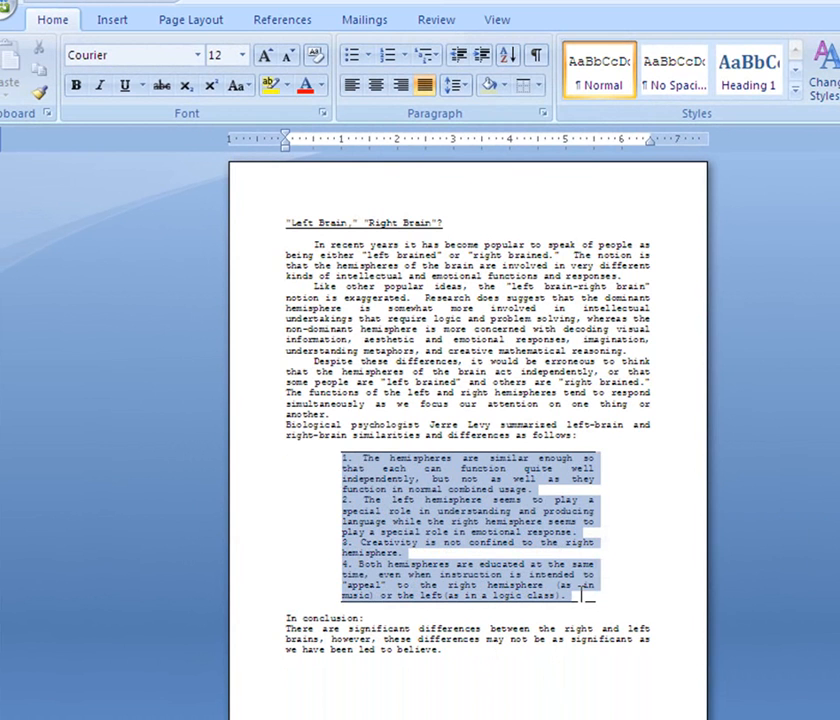
{"action": "left_click", "coordinate": [541, 88]}
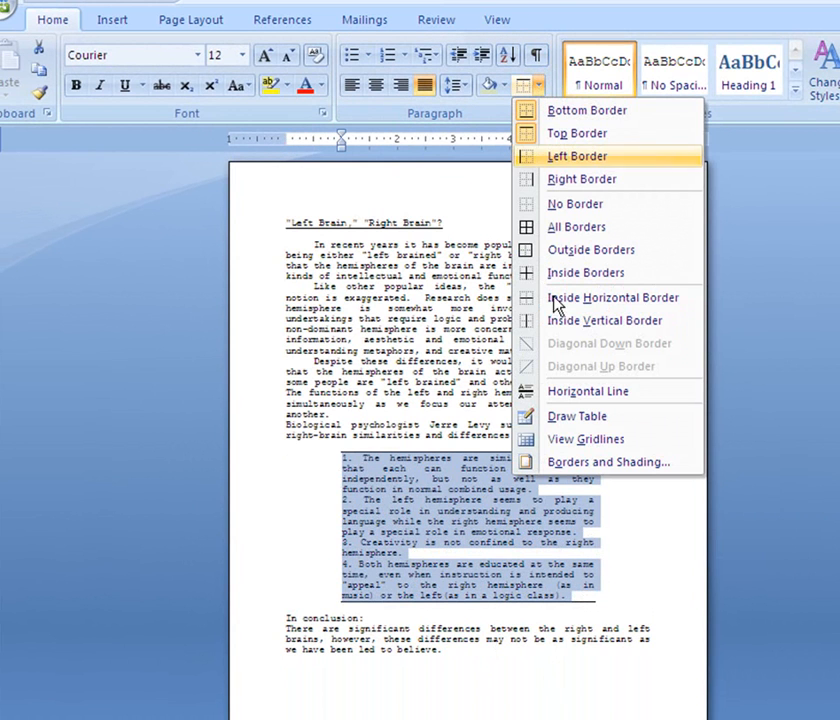
{"action": "left_click", "coordinate": [578, 466]}
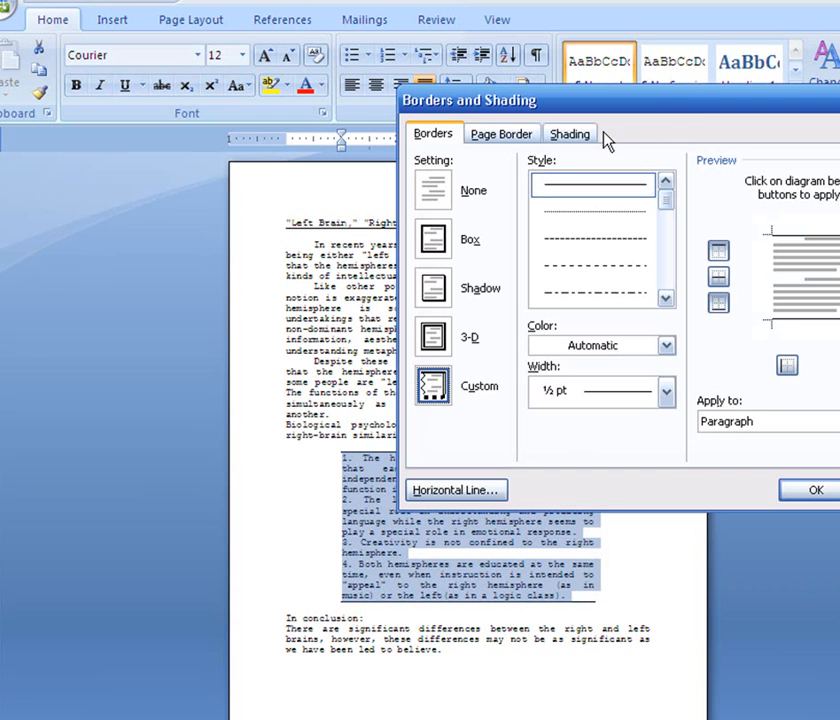
{"action": "left_click_drag", "start_coordinate": [655, 104], "coordinate": [562, 122]}
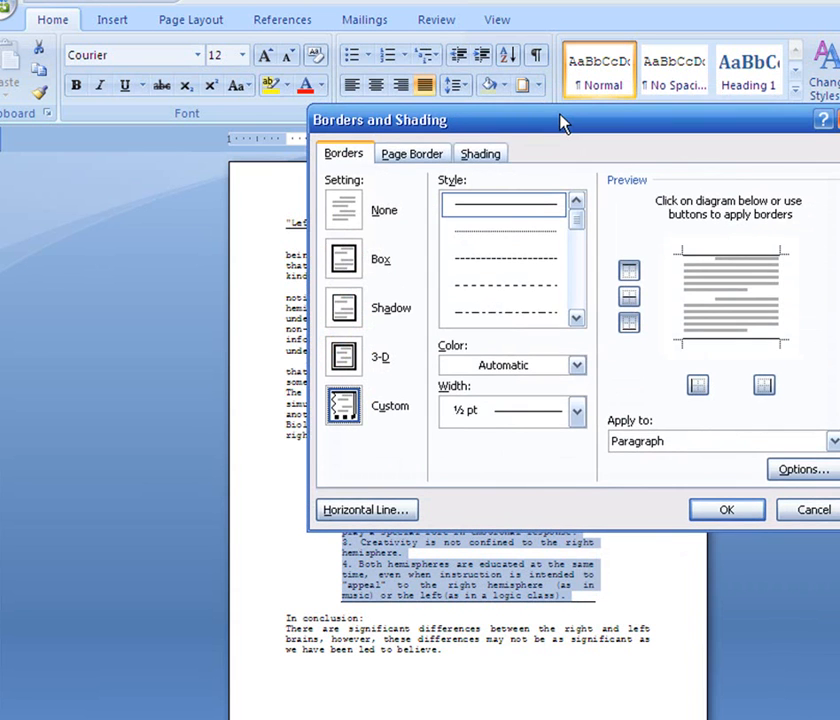
{"action": "left_click", "coordinate": [500, 158]}
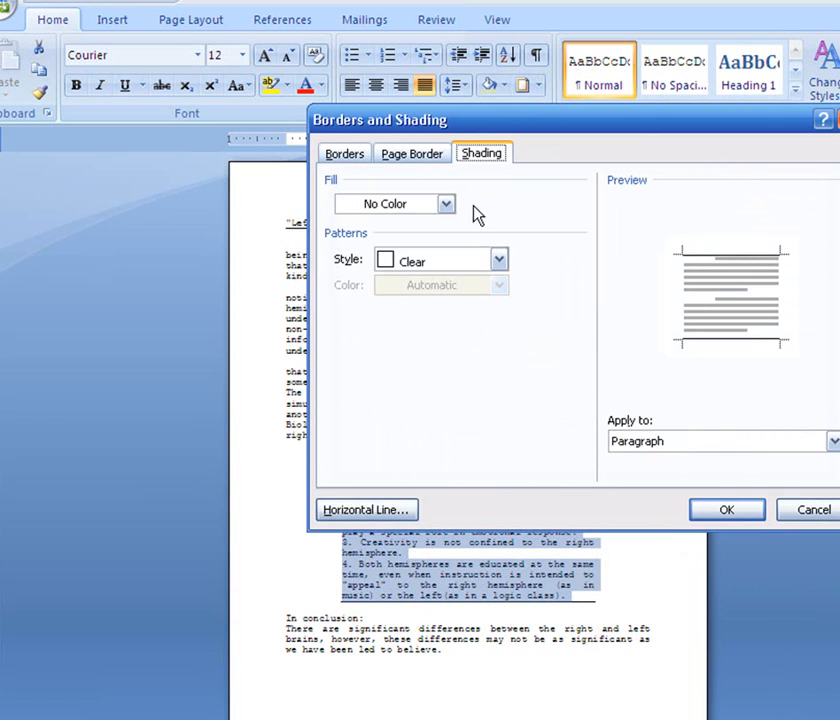
{"action": "left_click", "coordinate": [447, 205]}
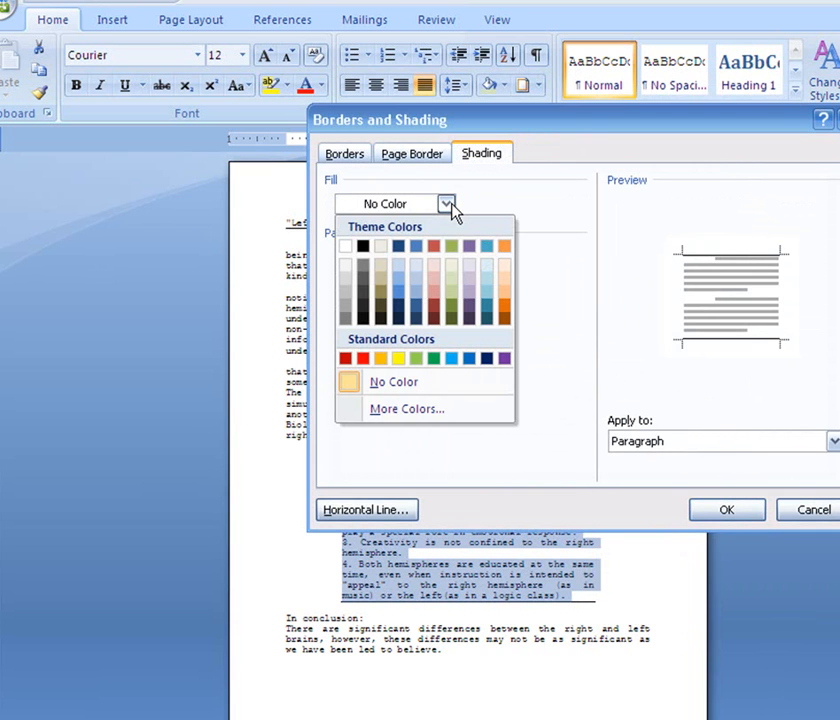
Set the paragraph border of the numbered points to Box with a solid line 3 pt wide.
{"action": "left_click", "coordinate": [362, 164]}
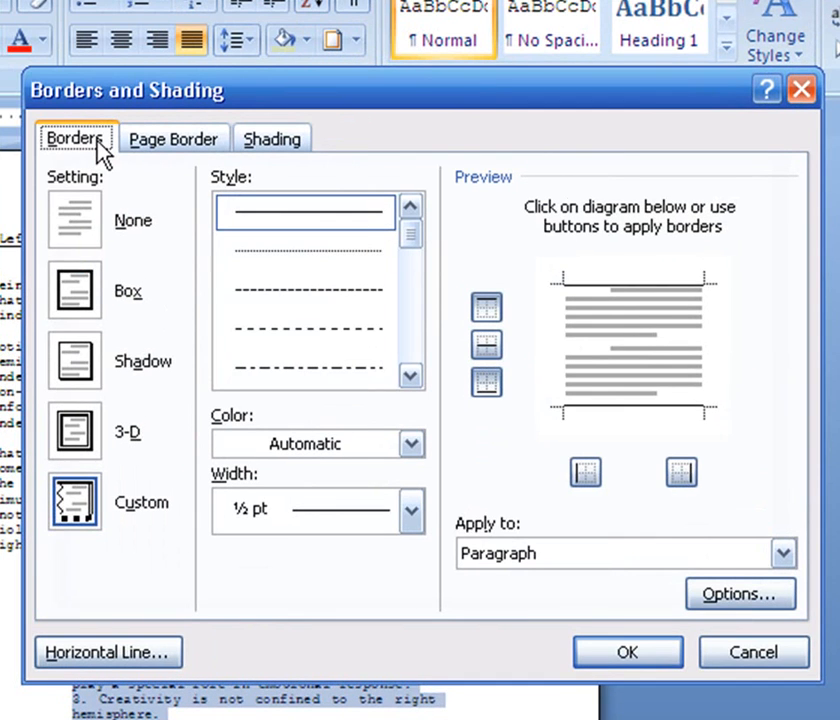
{"action": "left_click", "coordinate": [82, 292]}
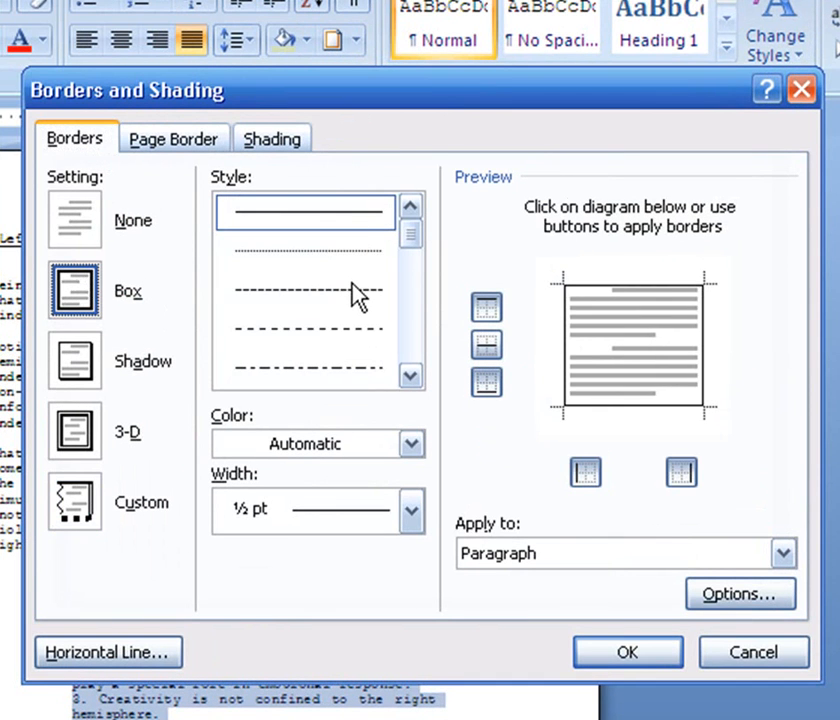
{"action": "left_click", "coordinate": [409, 375]}
{"action": "left_click", "coordinate": [409, 375]}
{"action": "left_click", "coordinate": [409, 375]}
{"action": "left_click", "coordinate": [409, 375]}
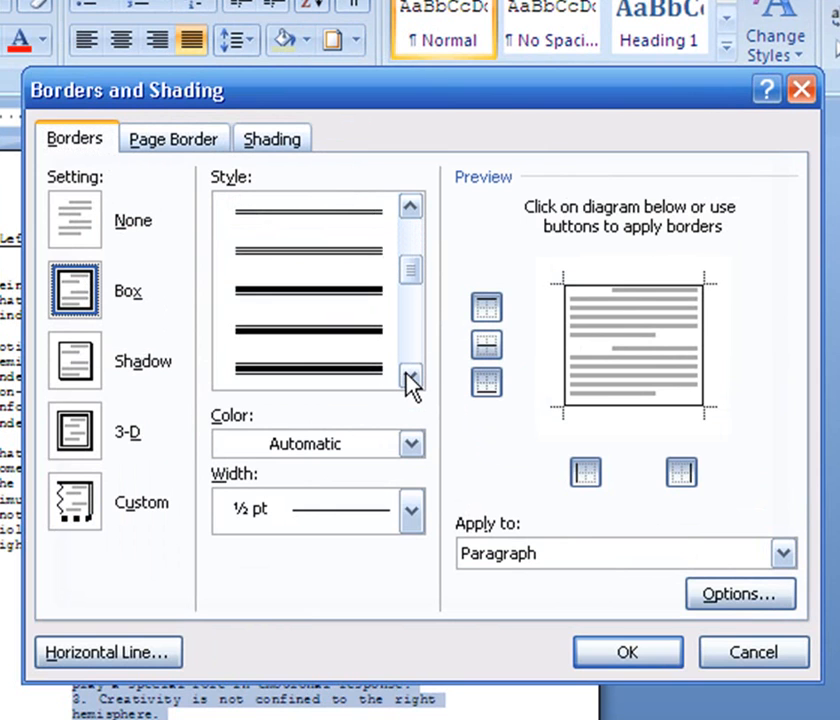
{"action": "left_click_drag", "start_coordinate": [413, 280], "coordinate": [412, 234]}
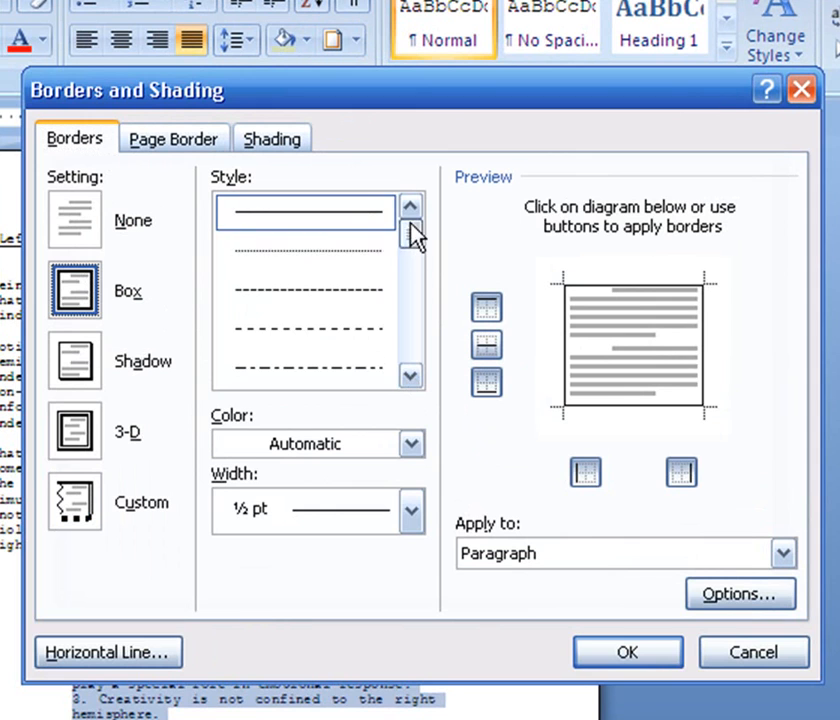
{"action": "left_click", "coordinate": [360, 210]}
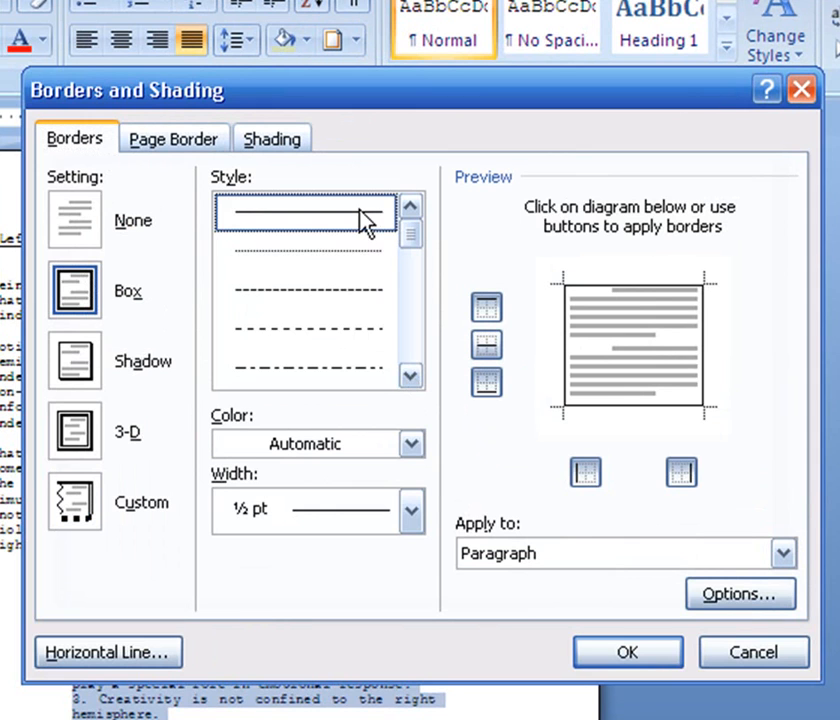
{"action": "left_click", "coordinate": [411, 510]}
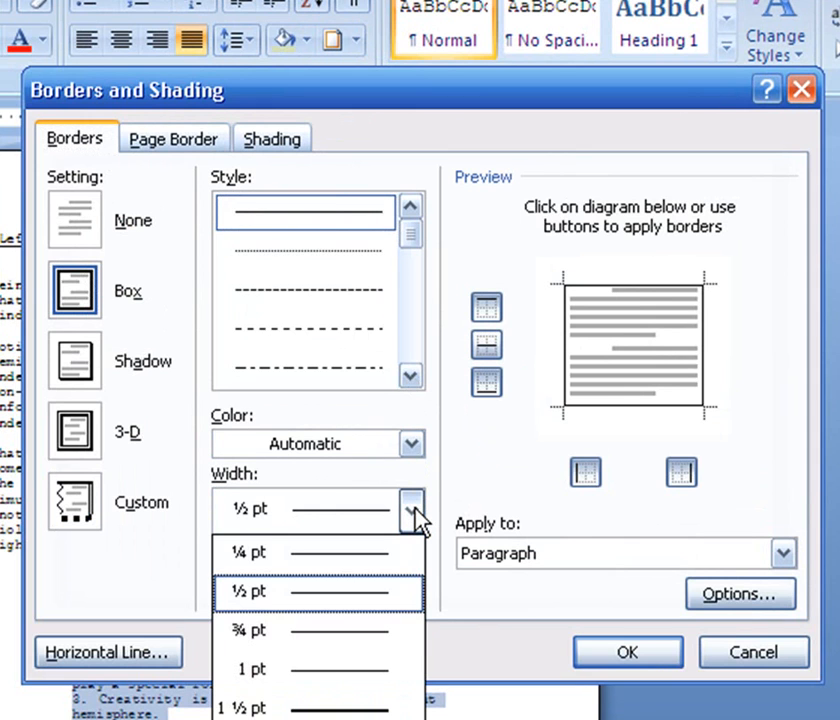
{"action": "left_click", "coordinate": [320, 719]}
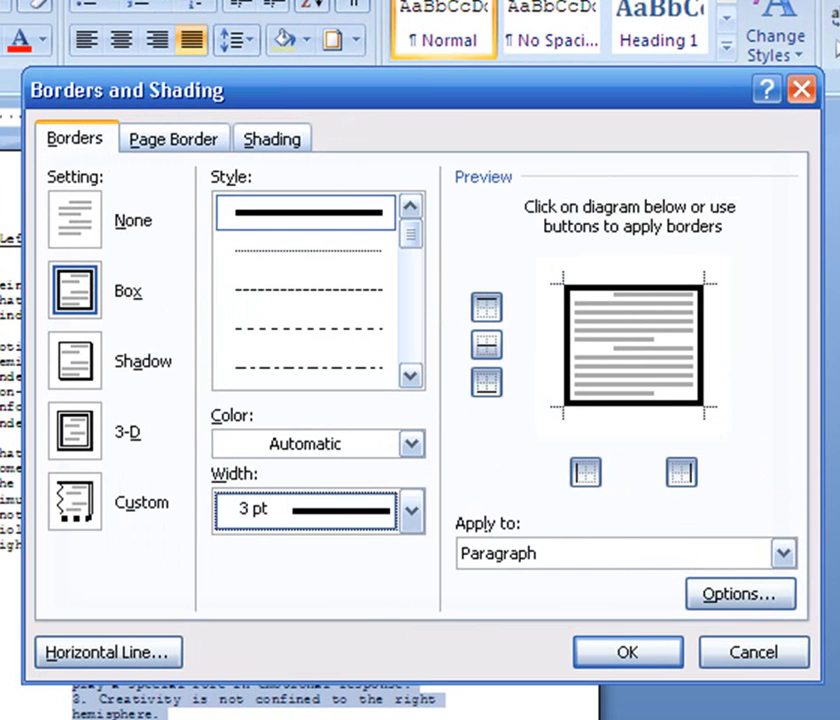
Make the numbered points' 3 pt border red, remove its left and right sides, and apply it.
{"action": "left_click", "coordinate": [414, 447]}
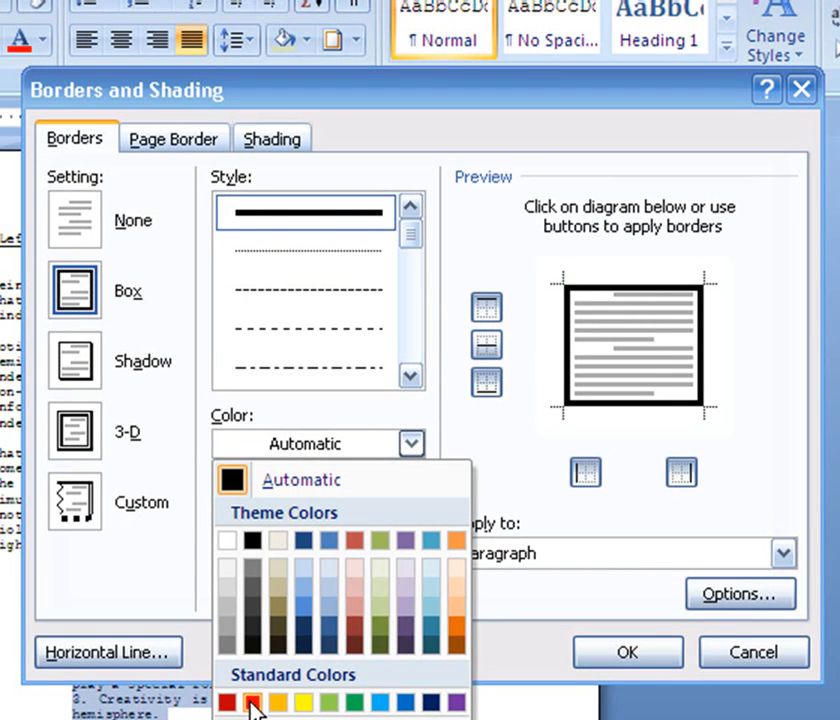
{"action": "left_click", "coordinate": [251, 704]}
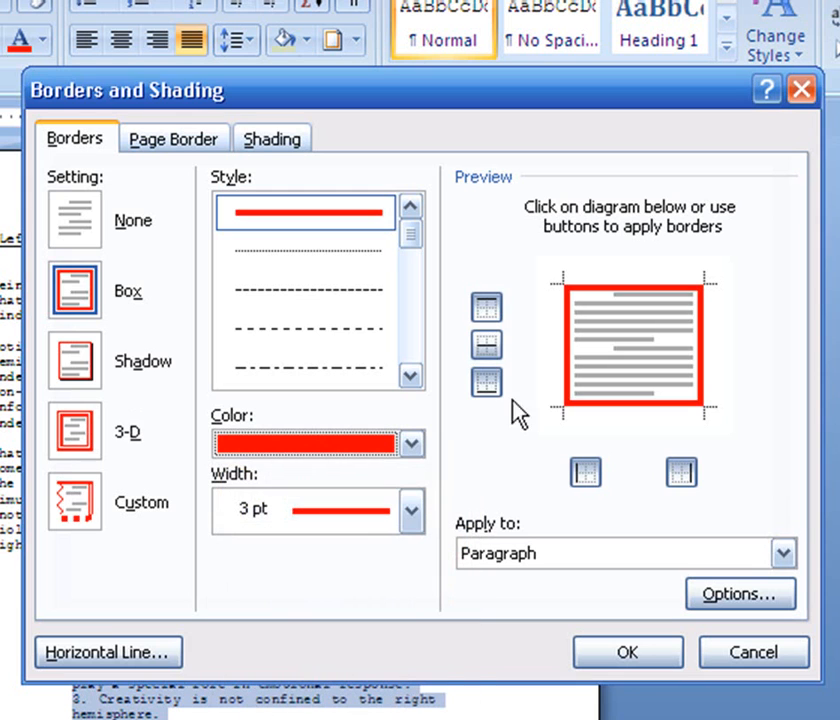
{"action": "left_click", "coordinate": [576, 357]}
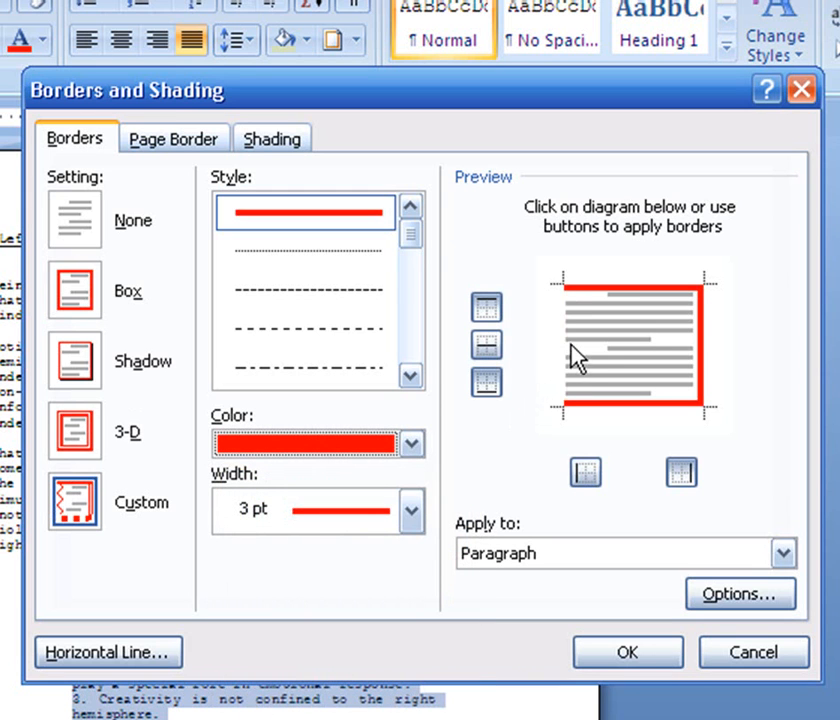
{"action": "left_click", "coordinate": [704, 350]}
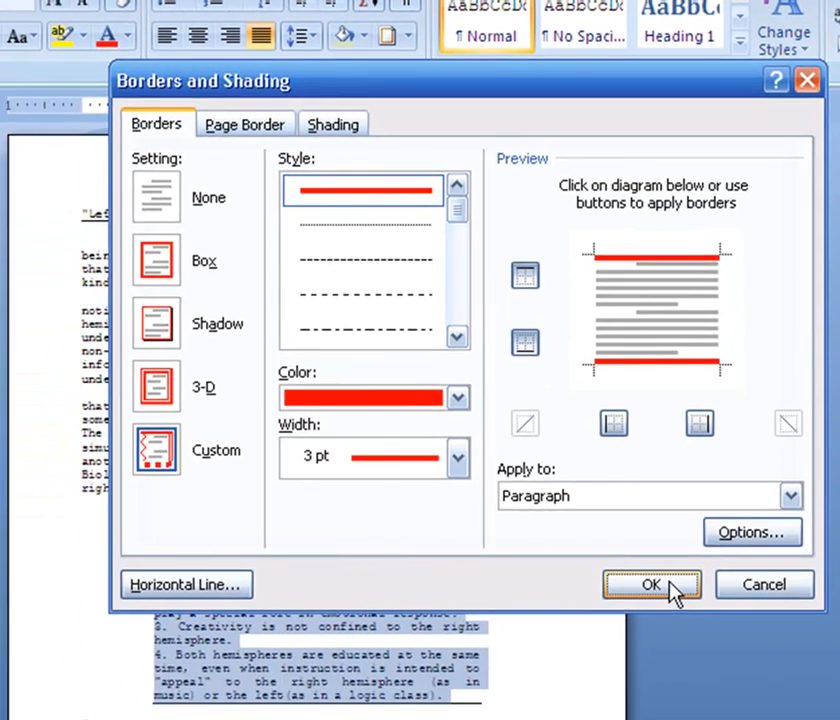
{"action": "left_click", "coordinate": [650, 658]}
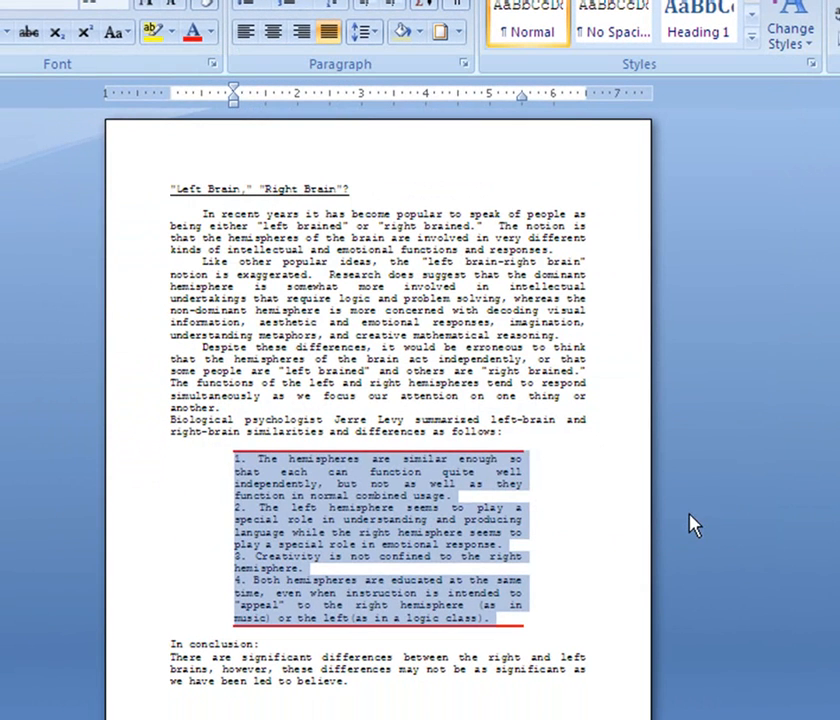
{"action": "left_click", "coordinate": [609, 619]}
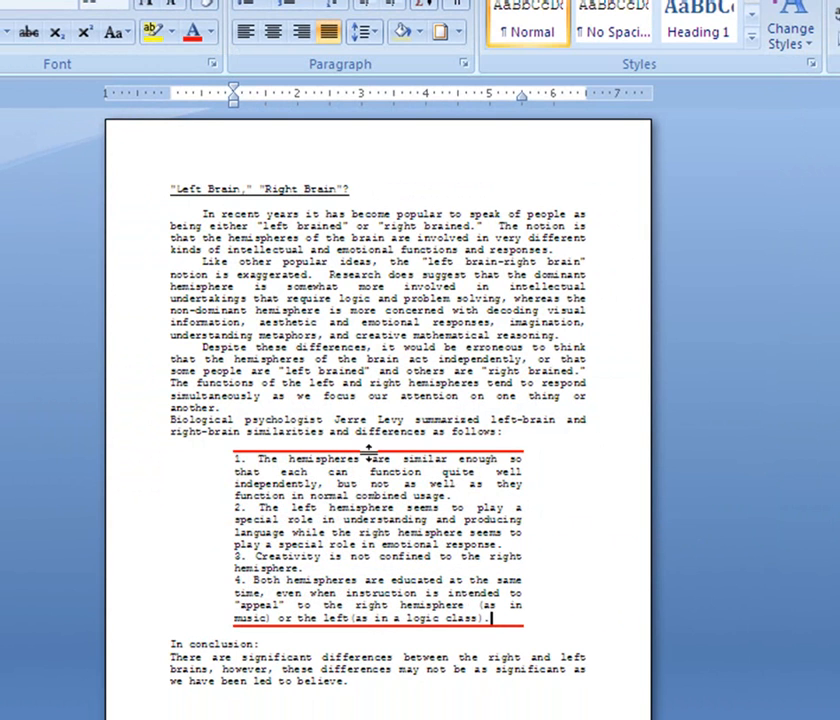
Give the four numbered points a Shadow paragraph border in Automatic color, 3 pt wide.
{"action": "left_click_drag", "start_coordinate": [237, 452], "coordinate": [493, 613]}
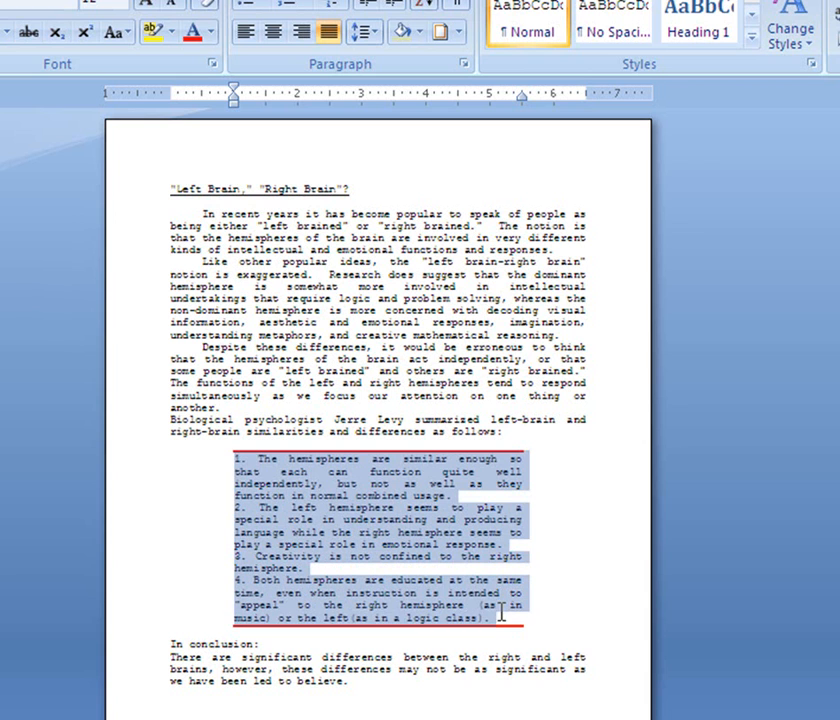
{"action": "left_click", "coordinate": [460, 38]}
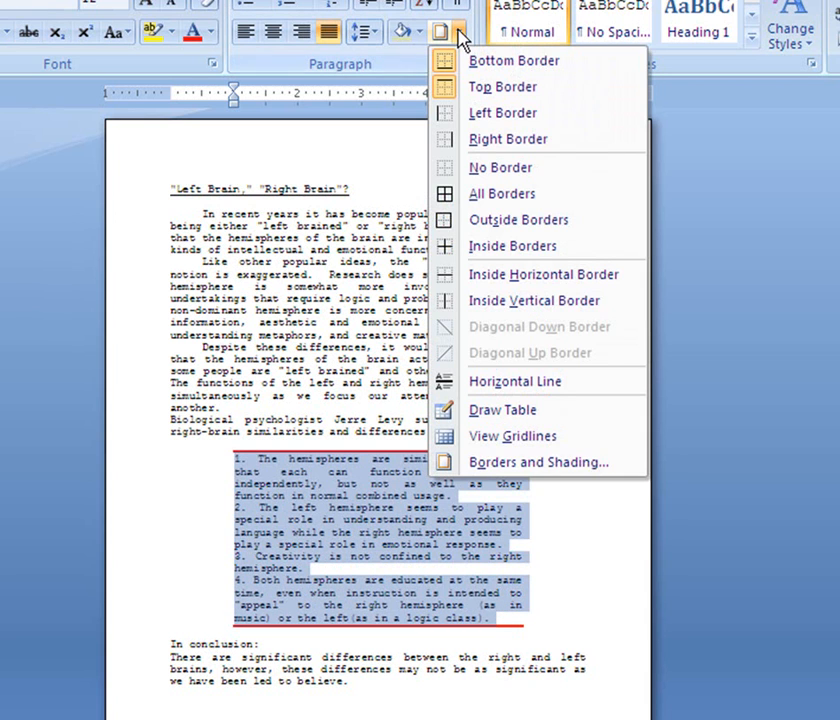
{"action": "left_click", "coordinate": [486, 468]}
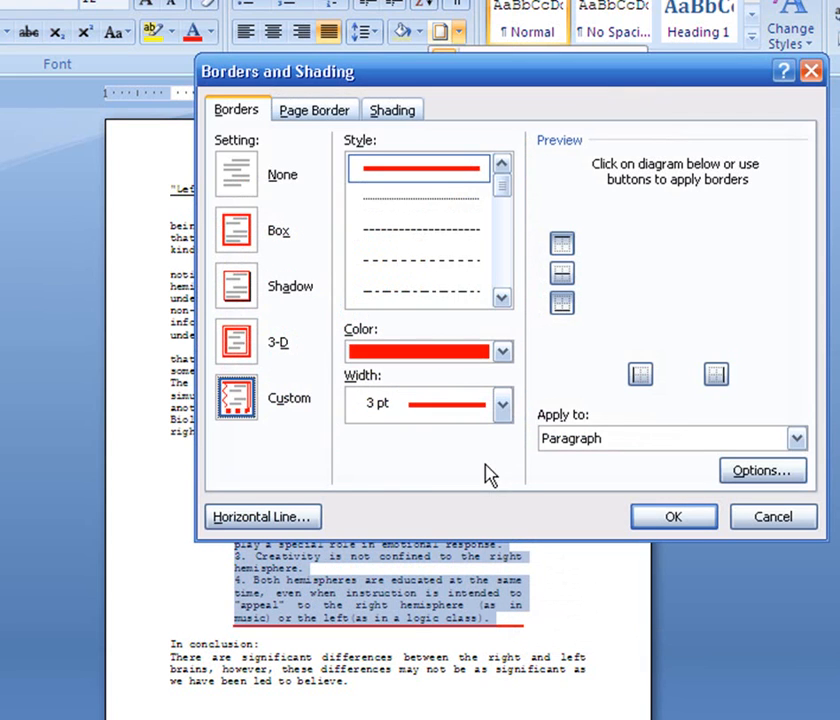
{"action": "left_click", "coordinate": [240, 298]}
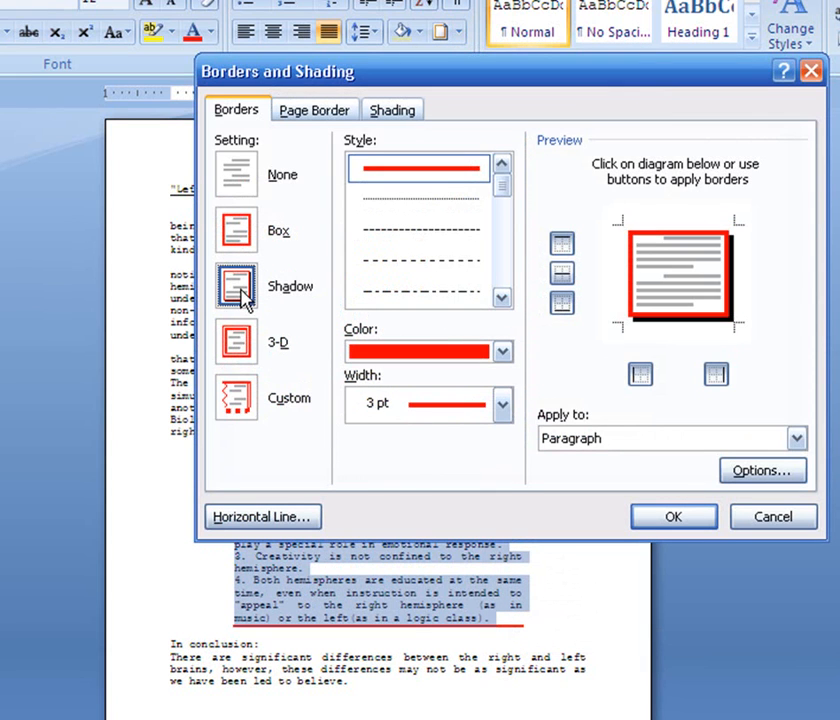
{"action": "left_click", "coordinate": [508, 356]}
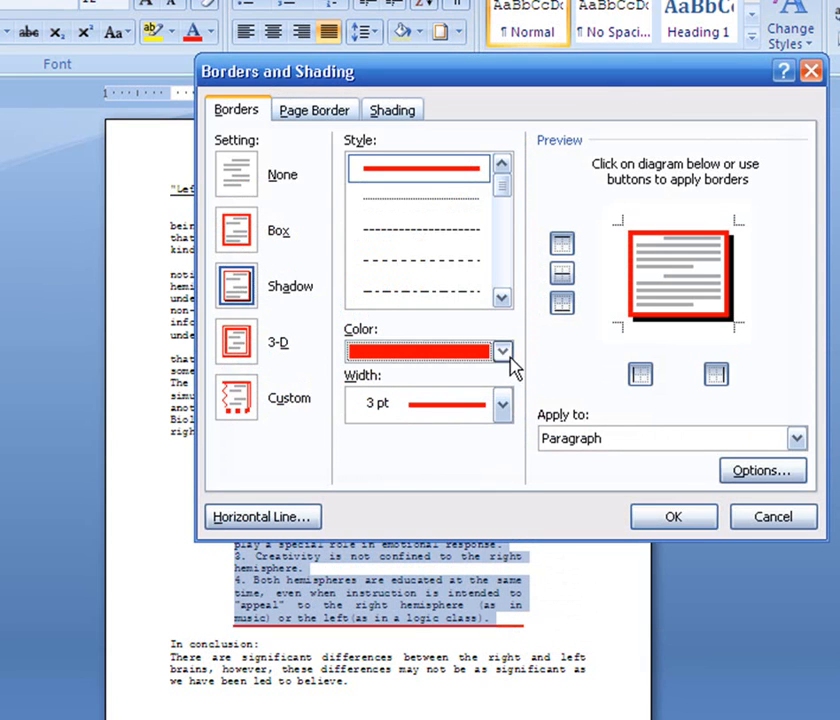
{"action": "left_click", "coordinate": [510, 367]}
{"action": "left_click", "coordinate": [463, 390]}
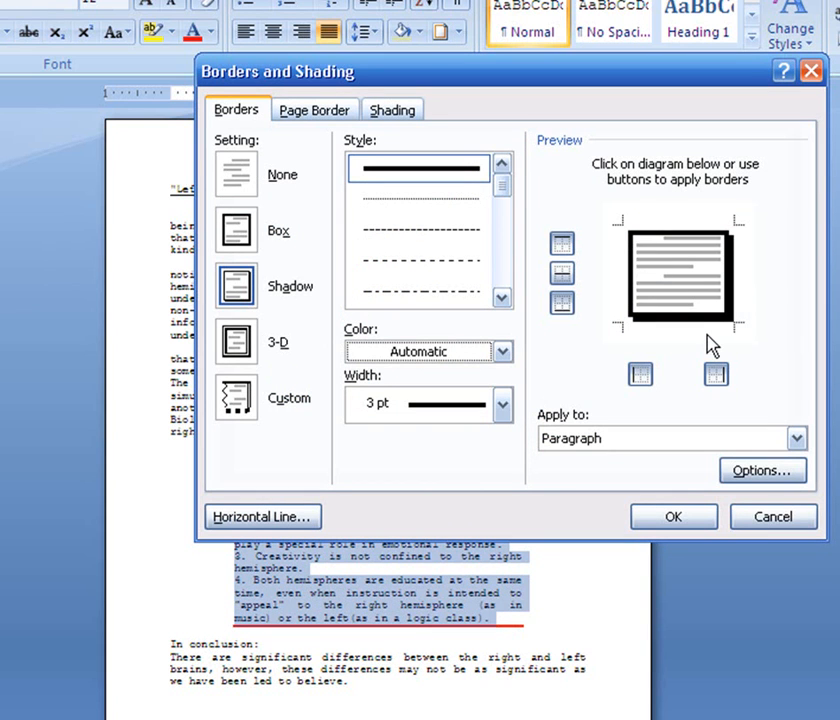
{"action": "left_click", "coordinate": [694, 519]}
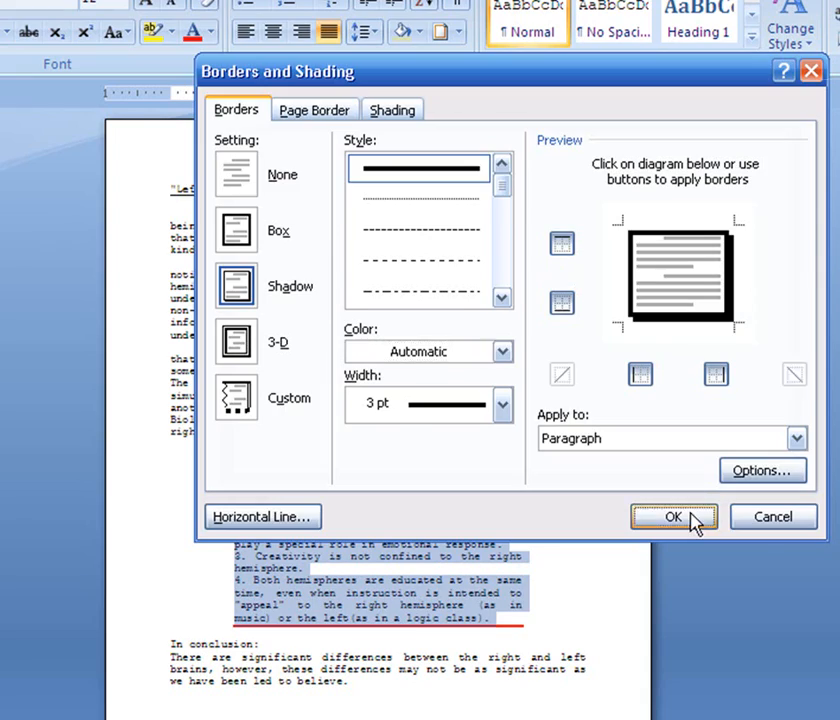
{"action": "left_click", "coordinate": [613, 657]}
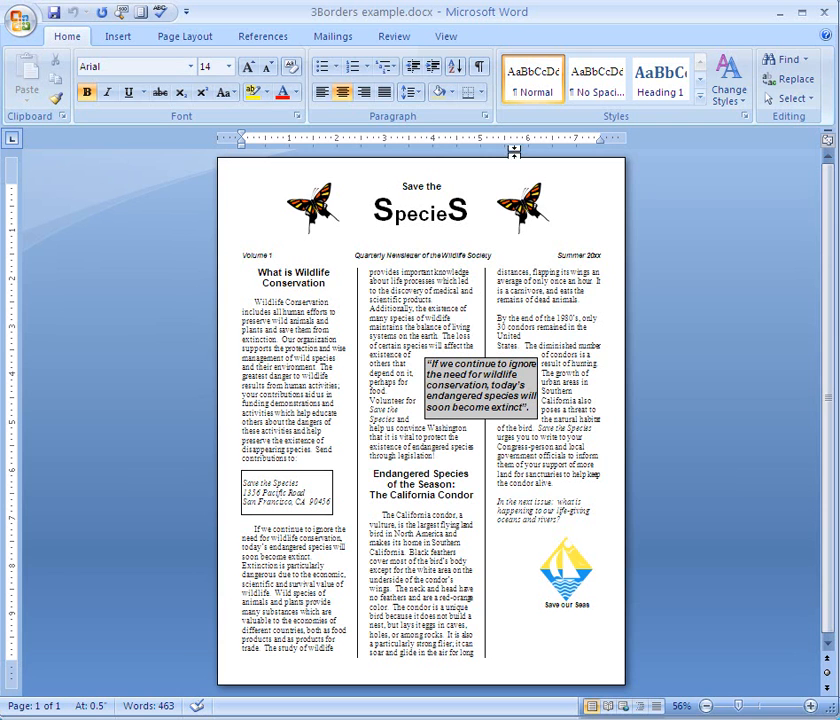
In 3Borders example.docx, zoom to page width and add bottom and top borders to the "Volume 1" line.
{"action": "left_click", "coordinate": [447, 37]}
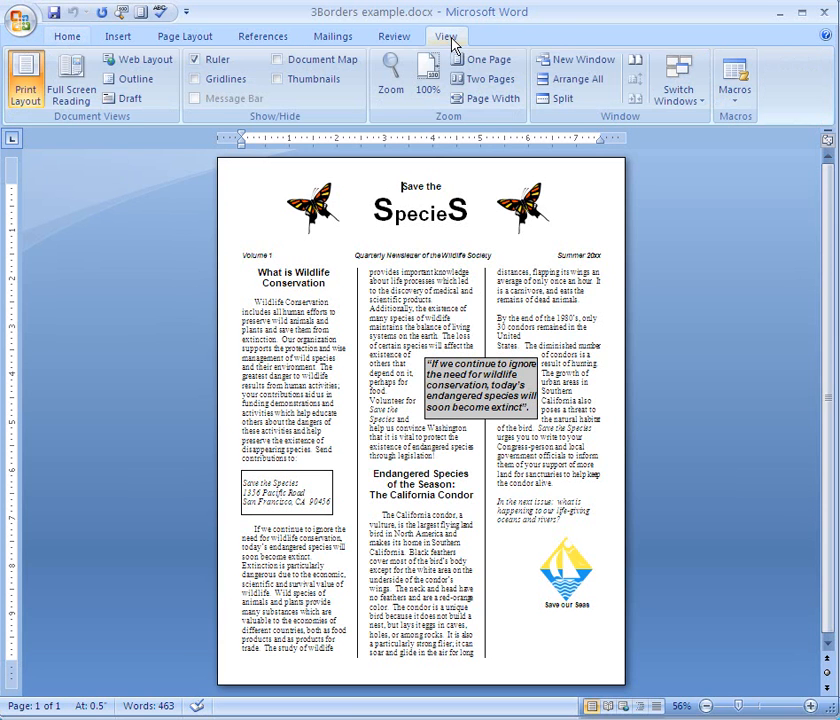
{"action": "left_click", "coordinate": [478, 100]}
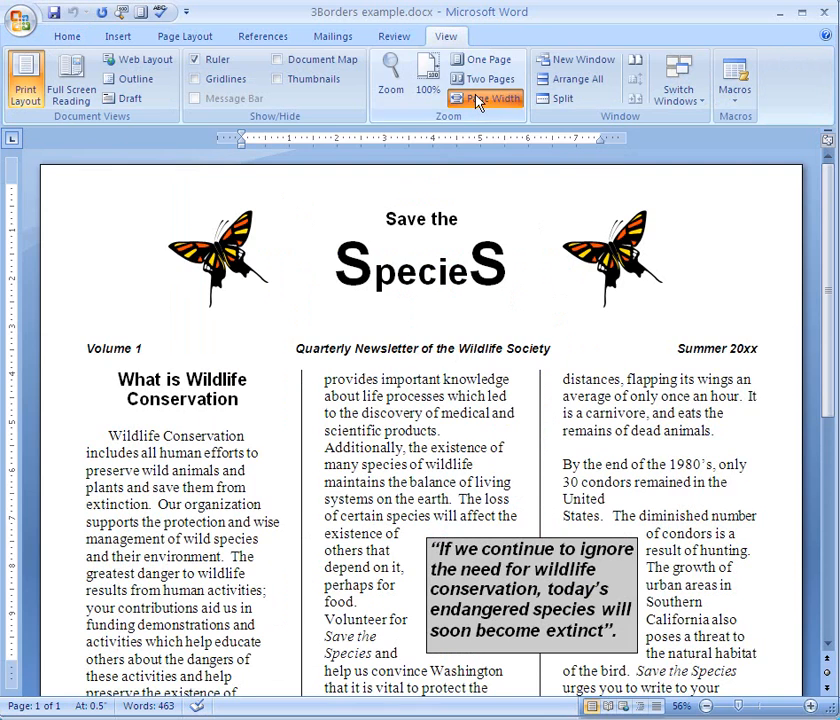
{"action": "left_click", "coordinate": [50, 357]}
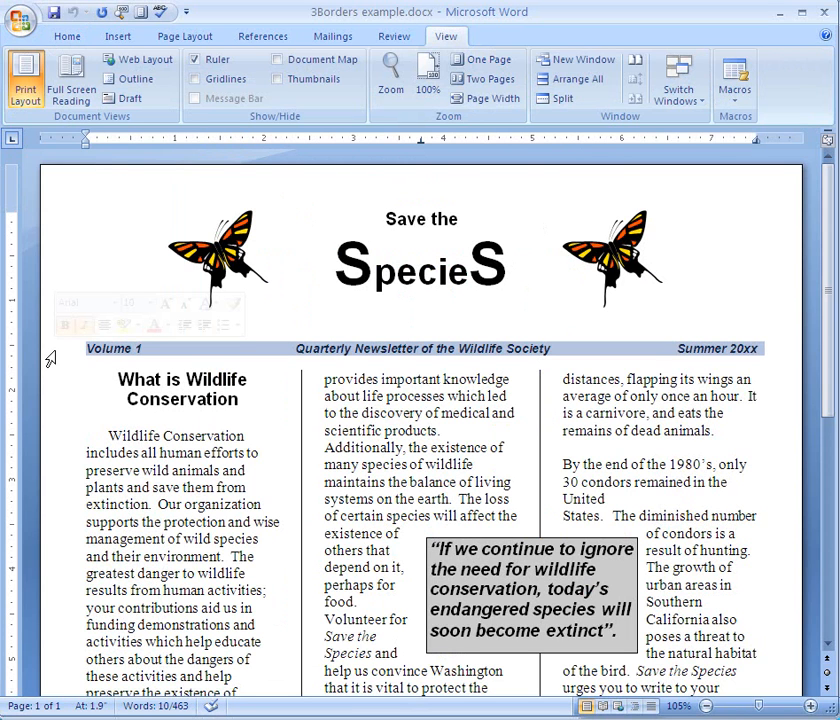
{"action": "left_click", "coordinate": [68, 37]}
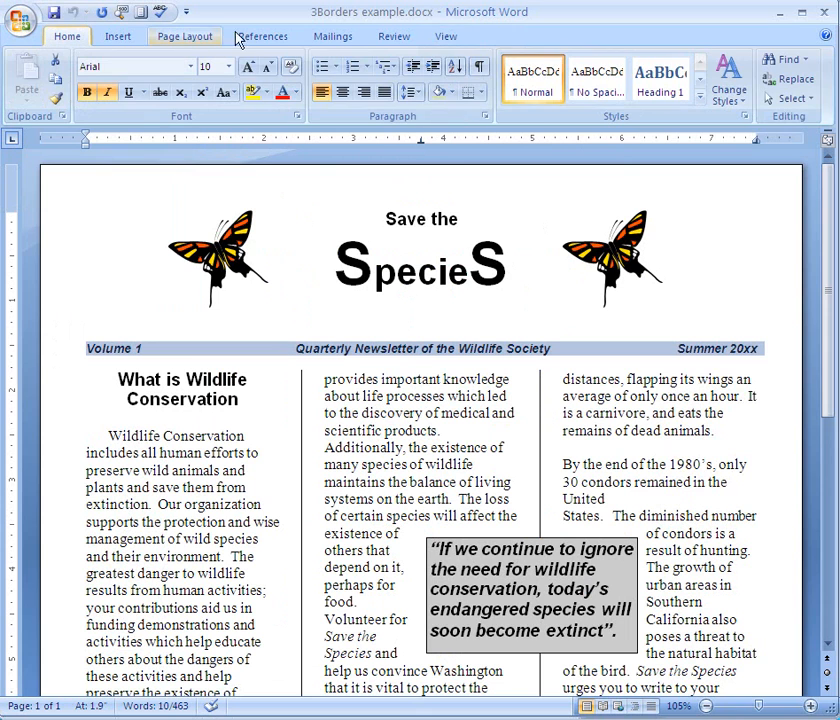
{"action": "left_click", "coordinate": [483, 96]}
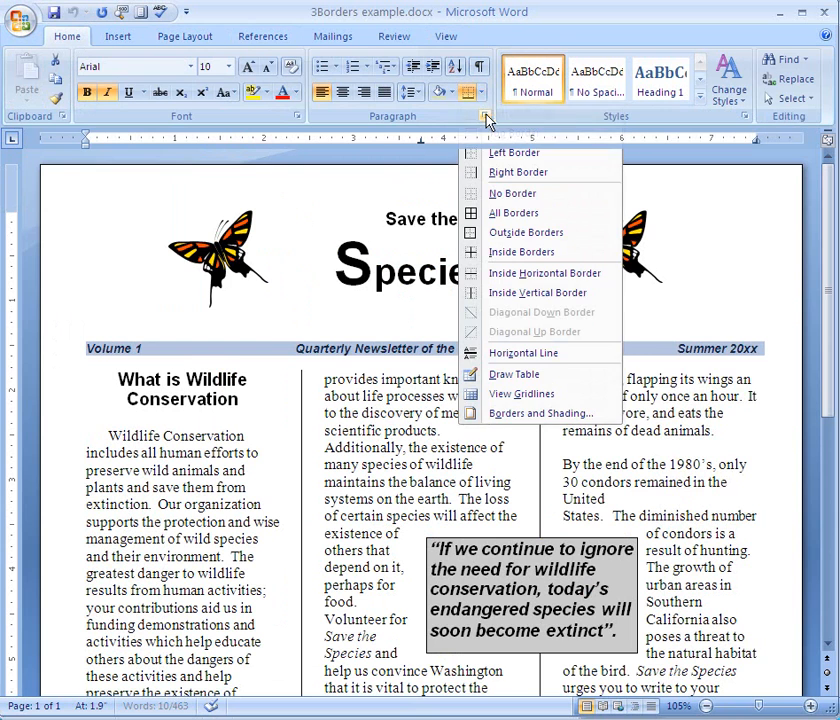
{"action": "left_click", "coordinate": [488, 116]}
{"action": "left_click", "coordinate": [483, 94]}
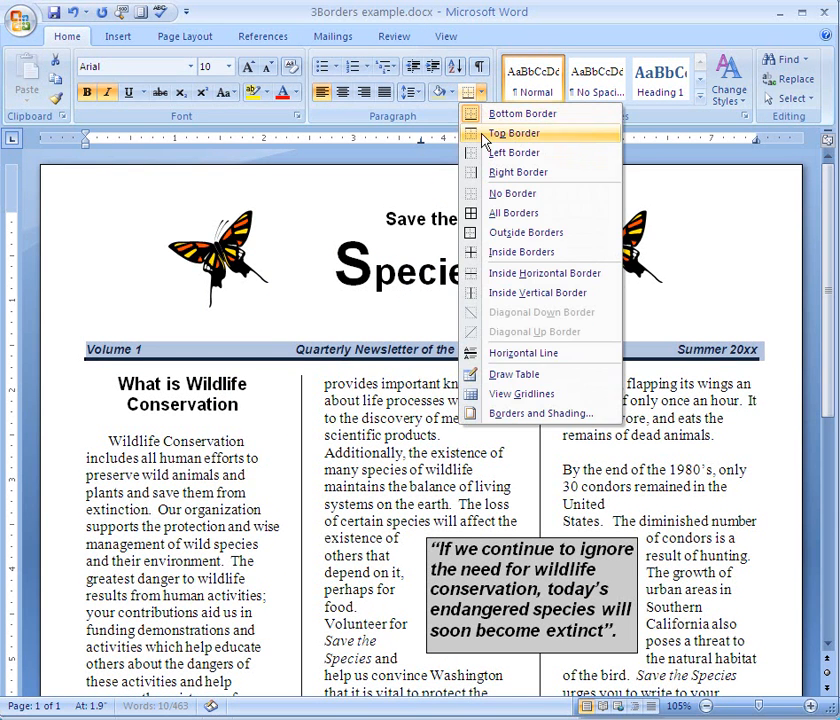
{"action": "left_click", "coordinate": [485, 139]}
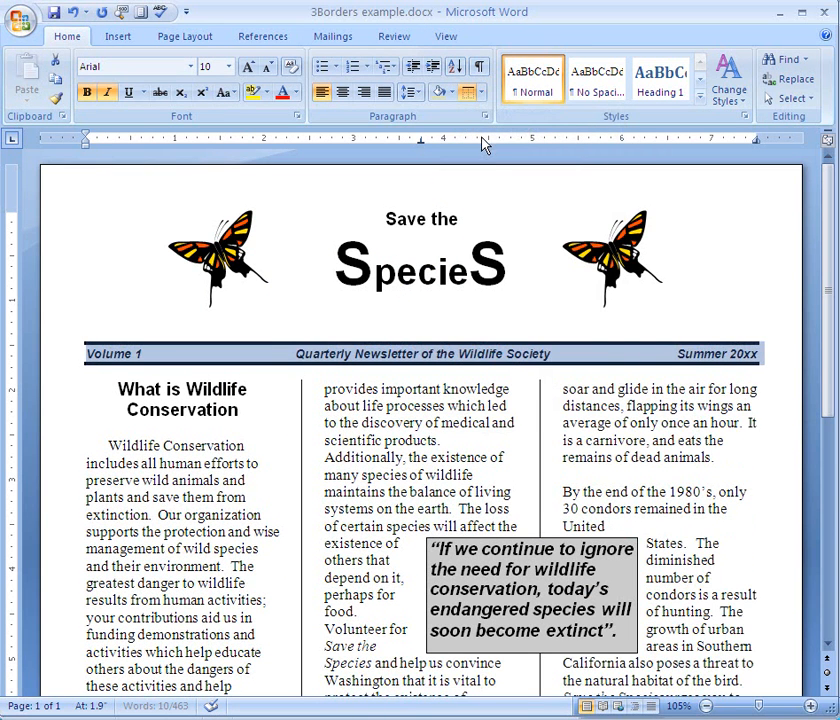
{"action": "left_click", "coordinate": [497, 389]}
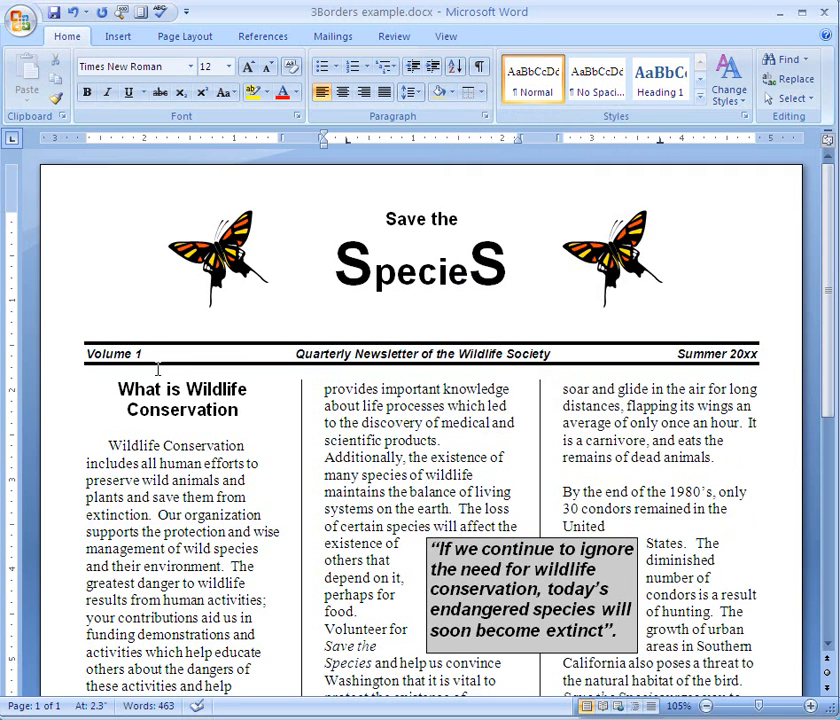
Restyle the top border of the "Volume 1" line as a 3 pt double line, thick above thin.
{"action": "left_click", "coordinate": [61, 358]}
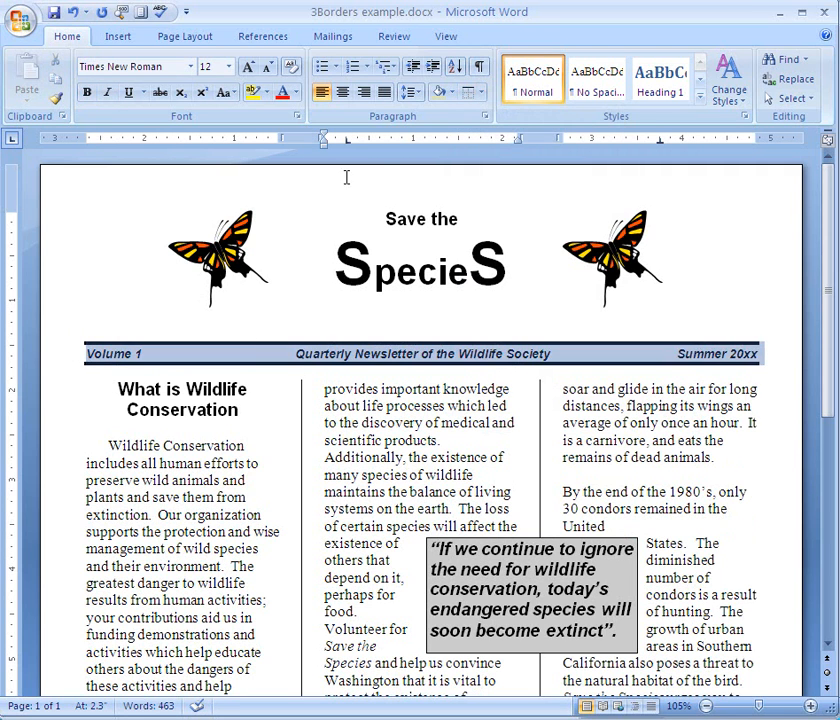
{"action": "left_click", "coordinate": [482, 96]}
{"action": "left_click", "coordinate": [521, 414]}
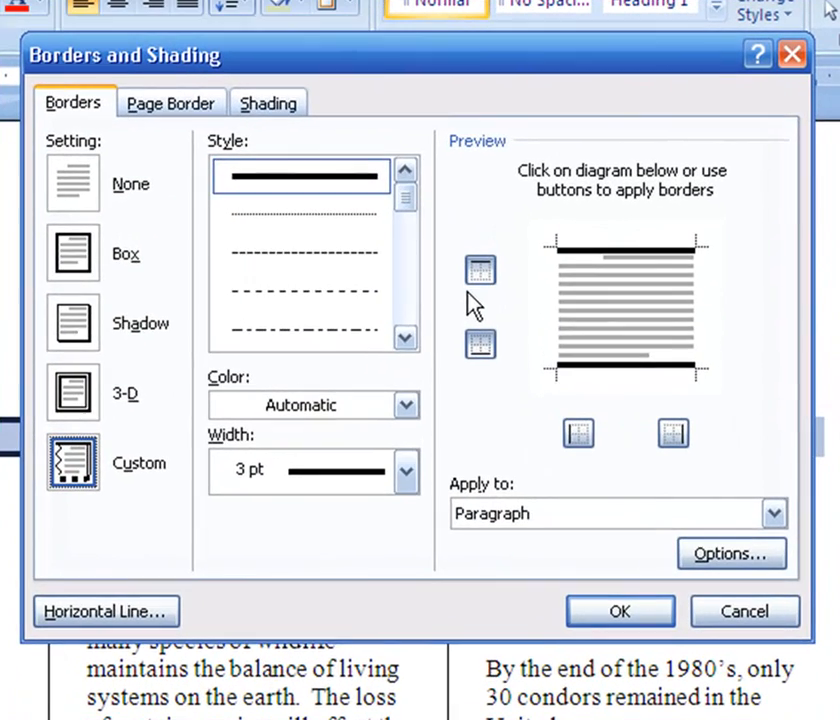
{"action": "left_click", "coordinate": [405, 338]}
{"action": "left_click", "coordinate": [405, 338]}
{"action": "left_click", "coordinate": [405, 338]}
{"action": "left_click", "coordinate": [405, 338]}
{"action": "left_click", "coordinate": [405, 338]}
{"action": "left_click", "coordinate": [406, 339]}
{"action": "left_click", "coordinate": [406, 339]}
{"action": "left_click", "coordinate": [406, 339]}
{"action": "left_click", "coordinate": [406, 339]}
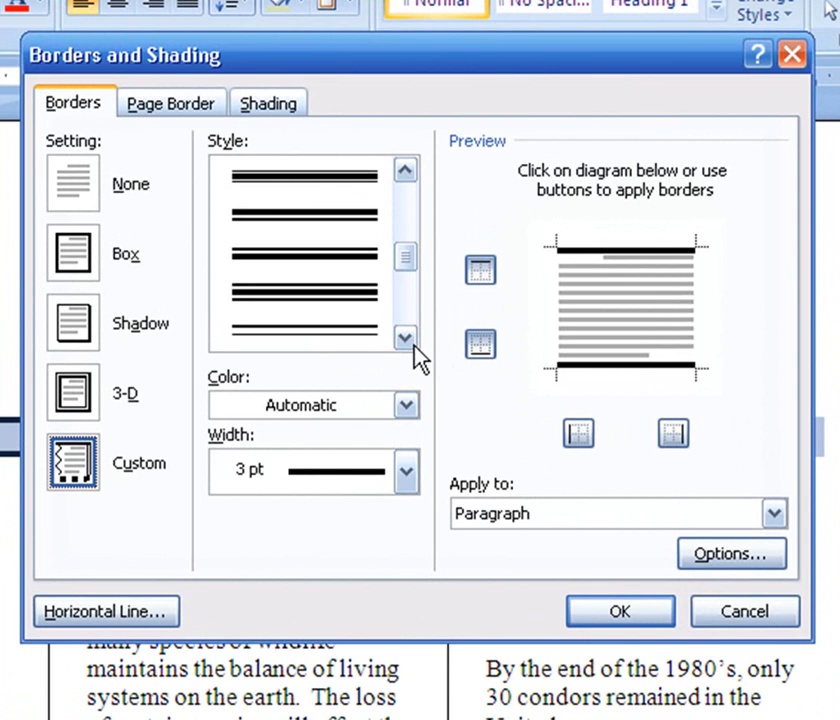
{"action": "left_click", "coordinate": [345, 216]}
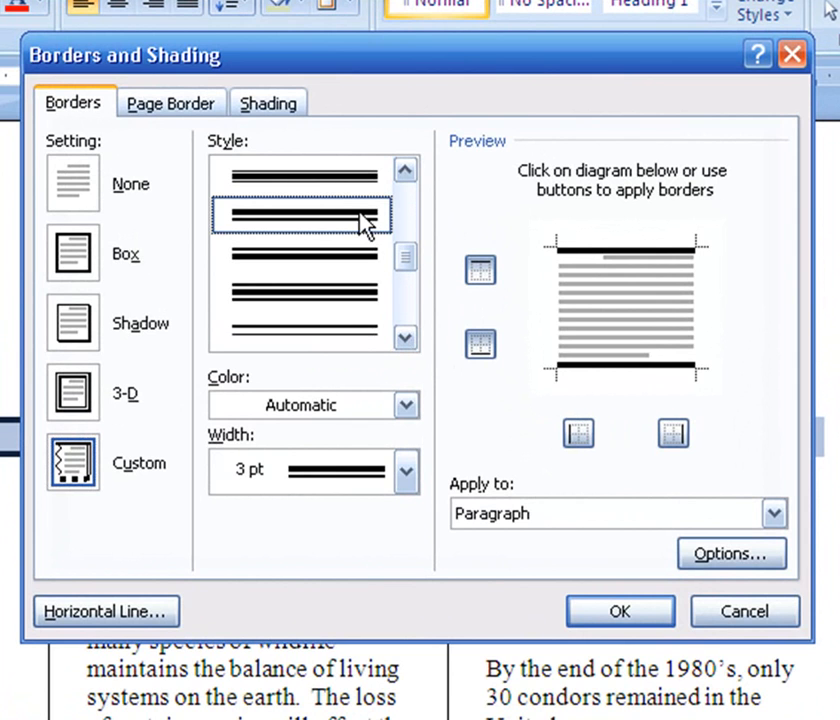
{"action": "left_click", "coordinate": [607, 253]}
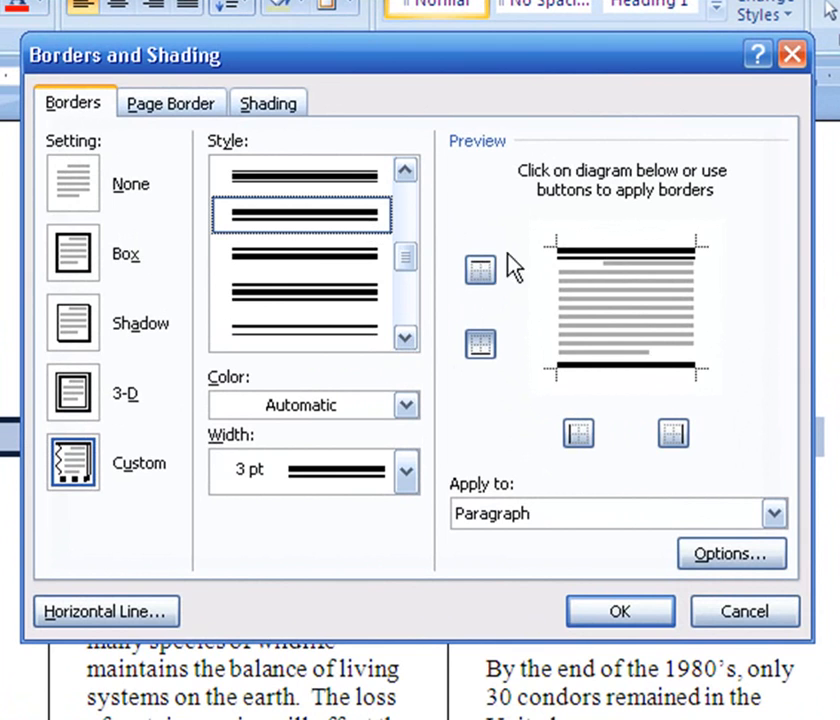
Restyle the bottom border of the "Volume 1" line as a 3 pt double line, thin above thick, and apply the borders.
{"action": "left_click", "coordinate": [369, 258]}
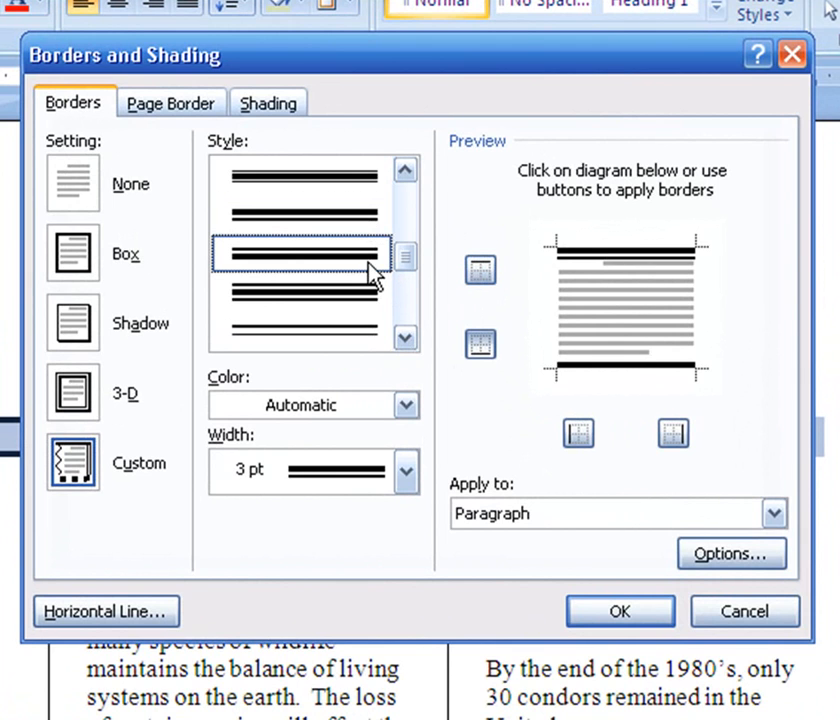
{"action": "left_click", "coordinate": [599, 368]}
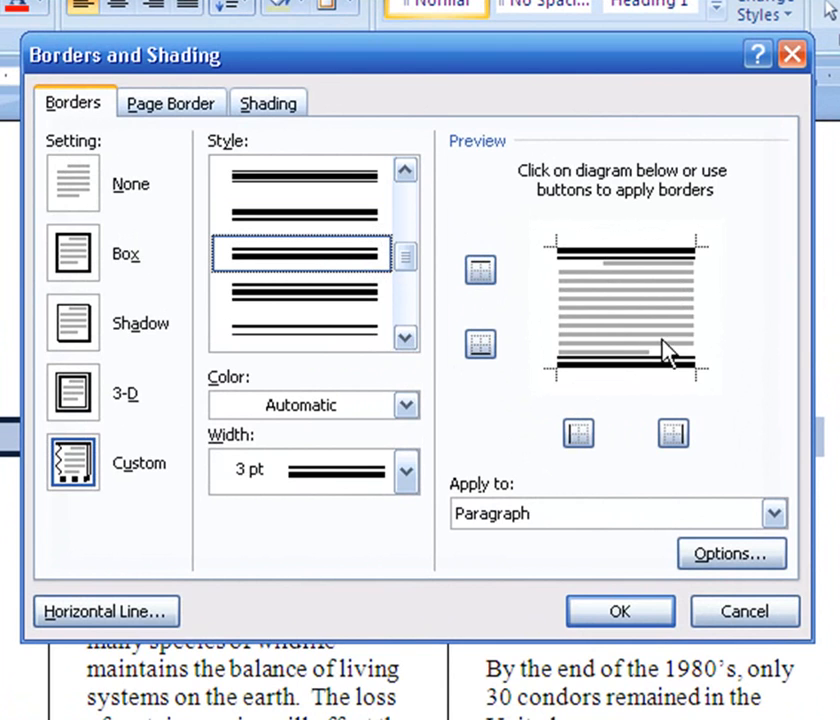
{"action": "left_click", "coordinate": [628, 618]}
{"action": "left_click", "coordinate": [627, 622]}
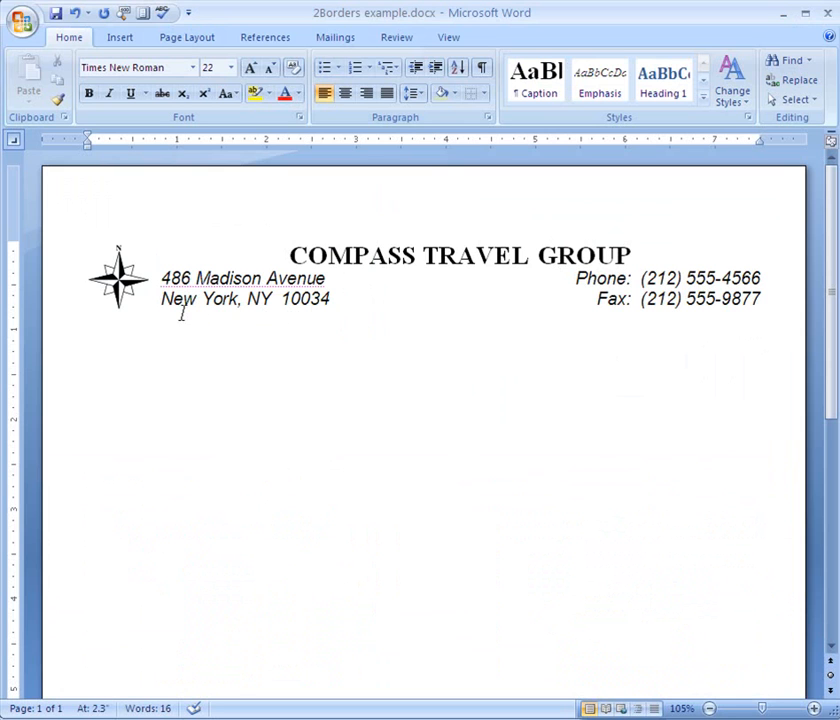
In 2Borders example.docx, add a bottom border to the last line of the Compass Travel Group letterhead.
{"action": "left_click_drag", "start_coordinate": [162, 300], "coordinate": [738, 302]}
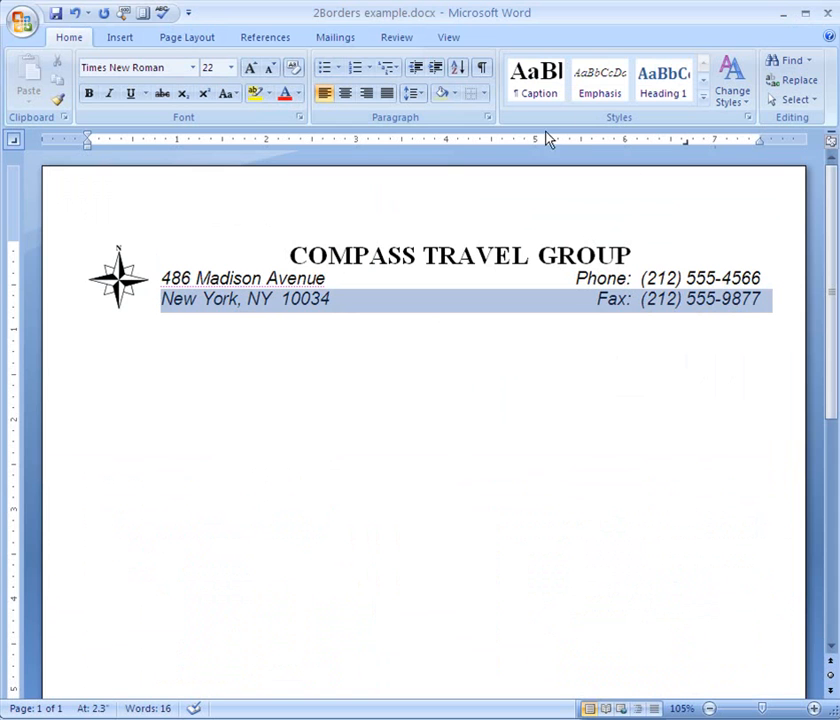
{"action": "left_click", "coordinate": [485, 96]}
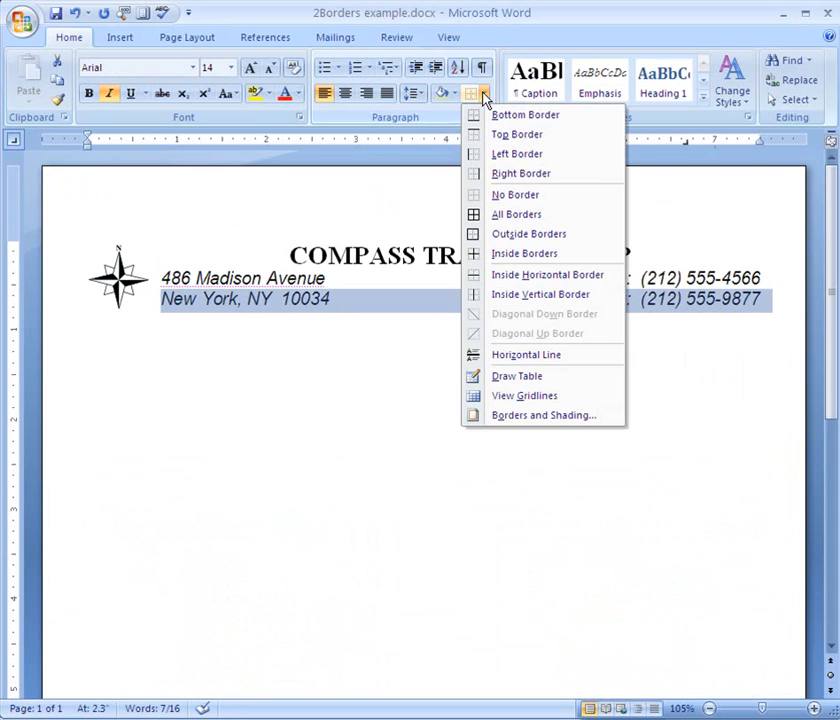
{"action": "left_click", "coordinate": [488, 116]}
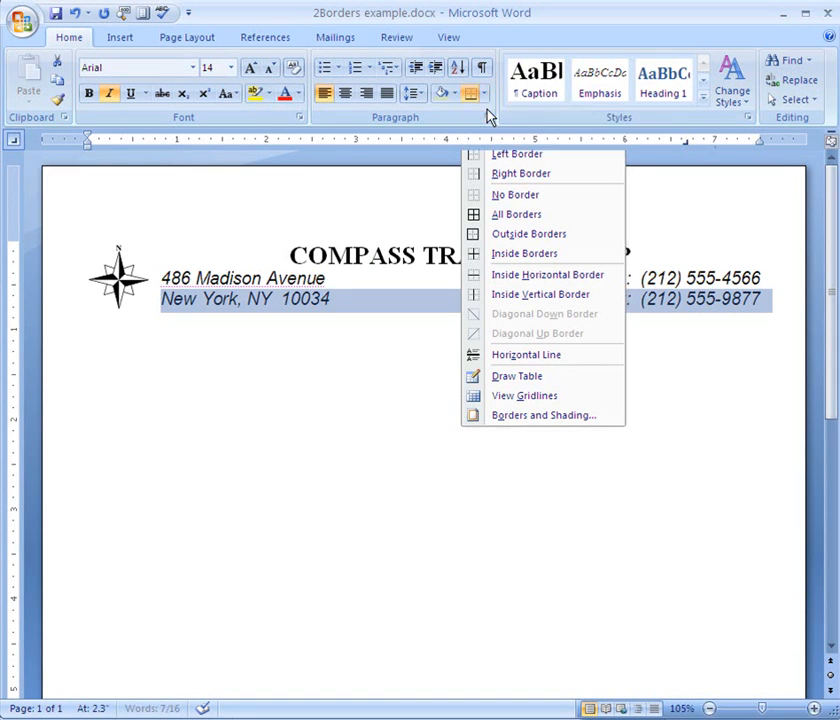
{"action": "left_click", "coordinate": [477, 451]}
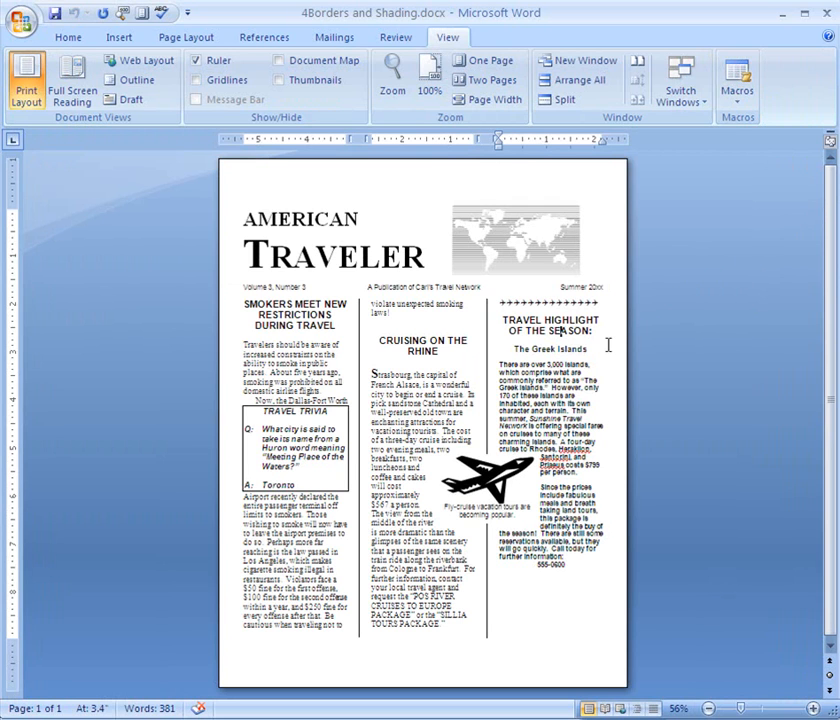
In 4Borders and Shading.docx, zoom to page width and set up a box border for the "Volume 3, Number 3" line.
{"action": "left_click", "coordinate": [474, 102]}
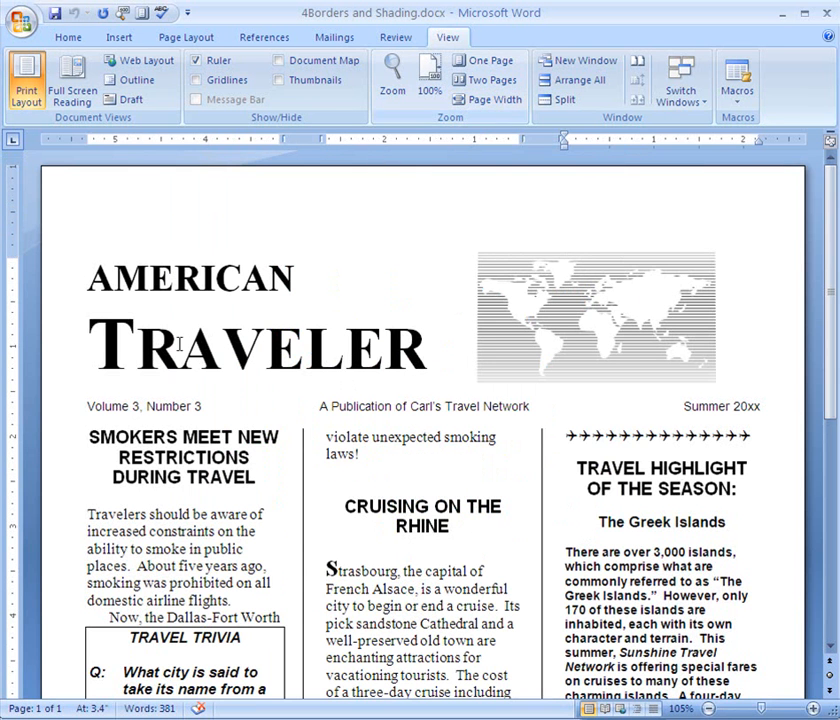
{"action": "left_click", "coordinate": [58, 414]}
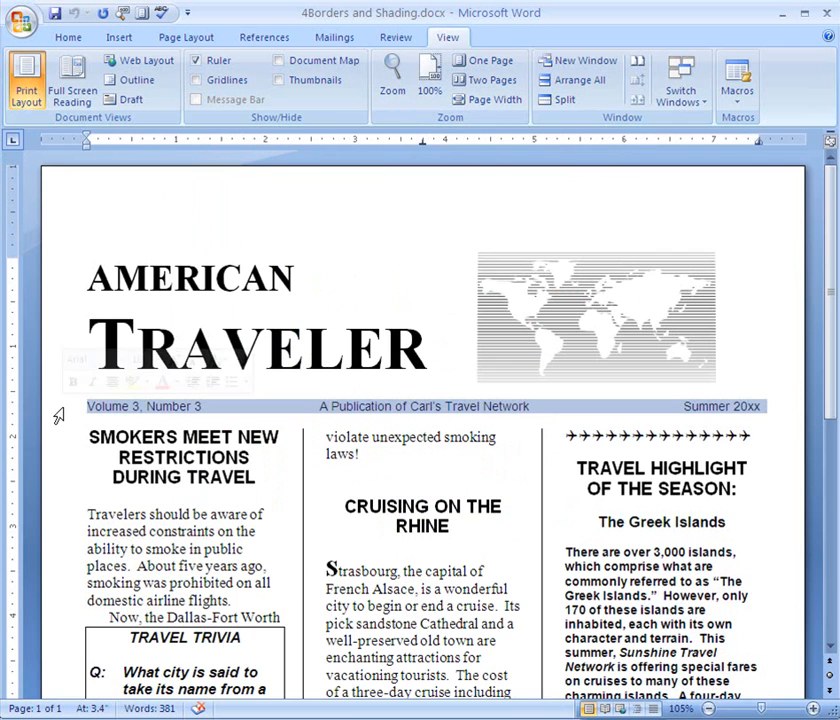
{"action": "left_click", "coordinate": [77, 40]}
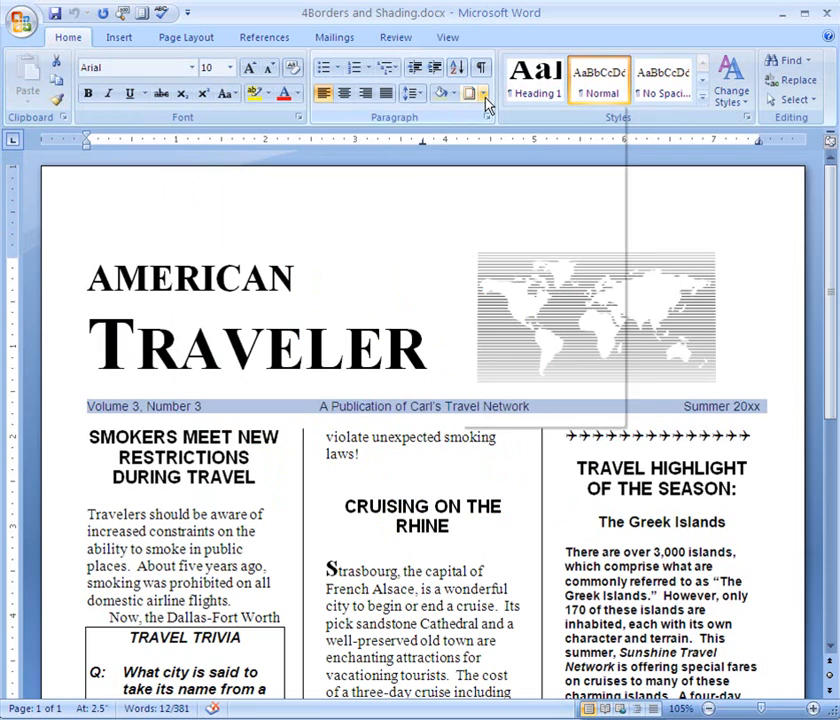
{"action": "left_click", "coordinate": [484, 96]}
{"action": "left_click", "coordinate": [510, 422]}
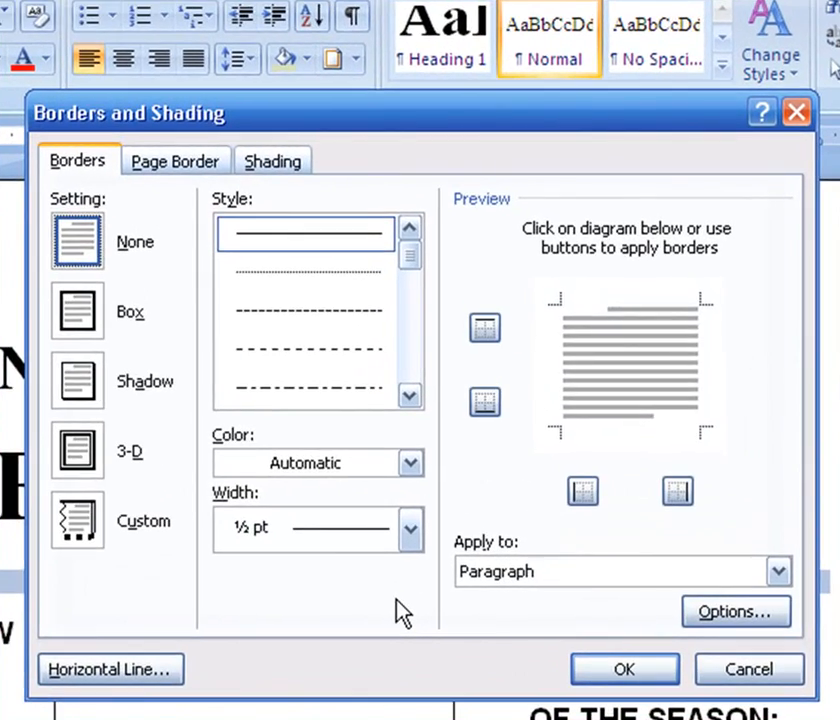
{"action": "left_click", "coordinate": [78, 315]}
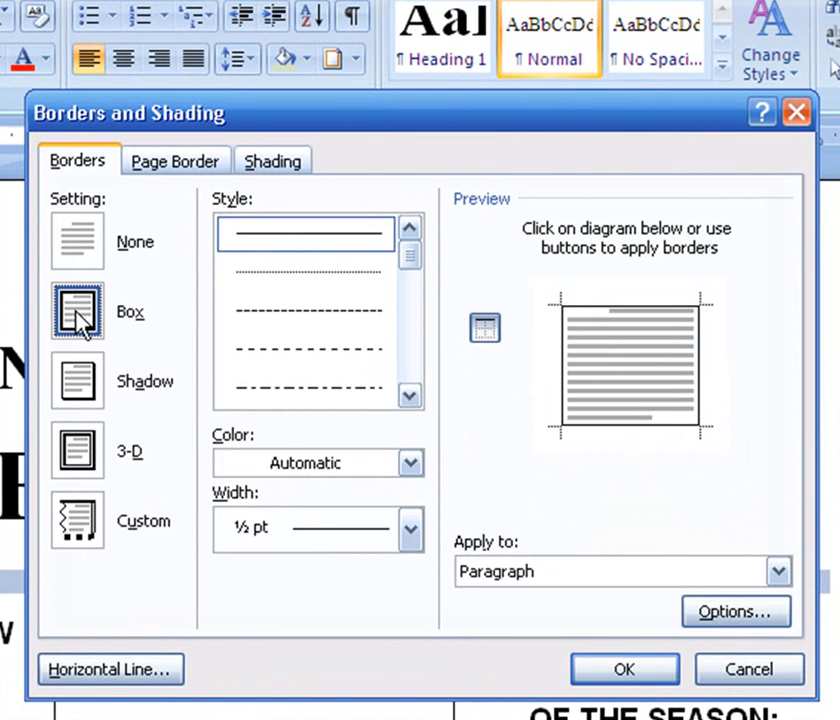
Set the box border's style to the double wavy line and its color to standard purple.
{"action": "left_click", "coordinate": [406, 271]}
{"action": "left_click", "coordinate": [407, 320]}
{"action": "left_click", "coordinate": [410, 335]}
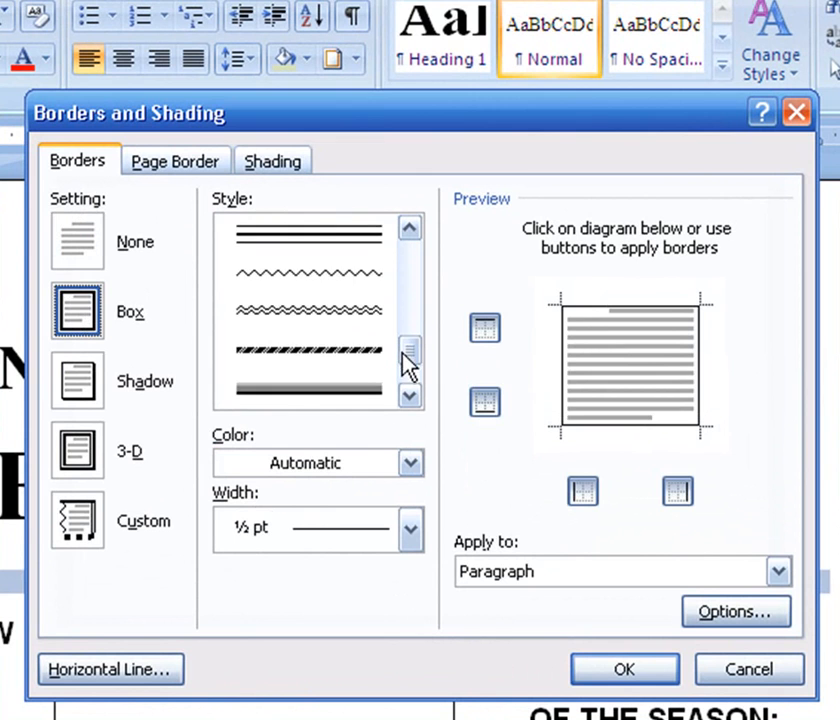
{"action": "left_click", "coordinate": [362, 310]}
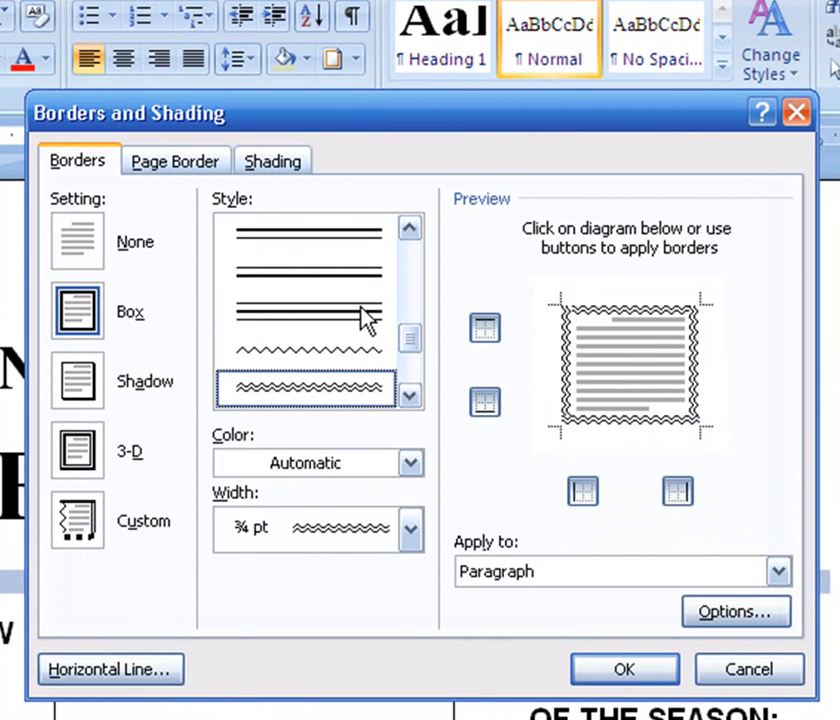
{"action": "left_click", "coordinate": [409, 463]}
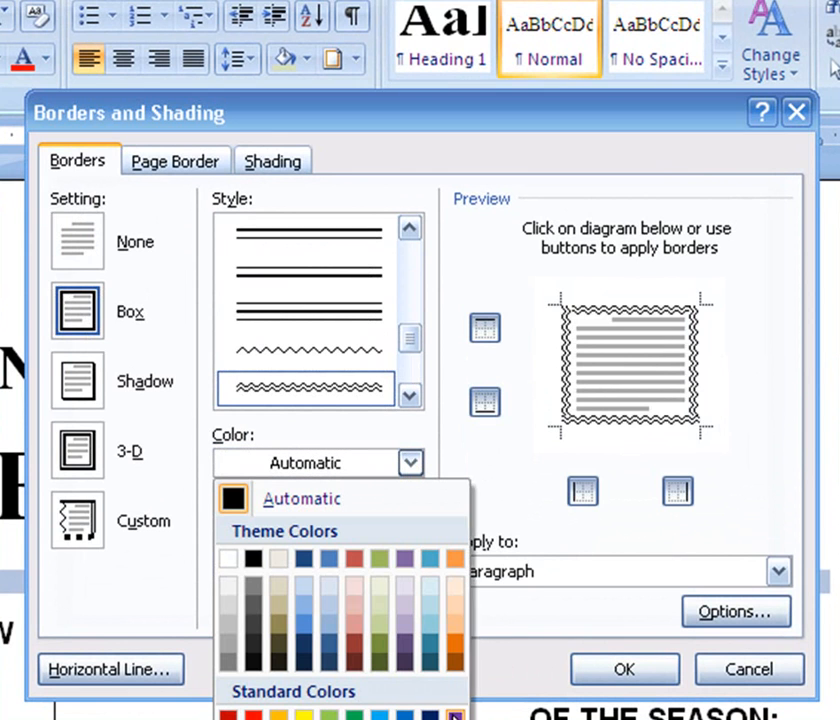
{"action": "left_click", "coordinate": [456, 713]}
Remove the left and right sides of the wavy border and apply it to the "Volume 3, Number 3" line.
{"action": "left_click", "coordinate": [568, 355]}
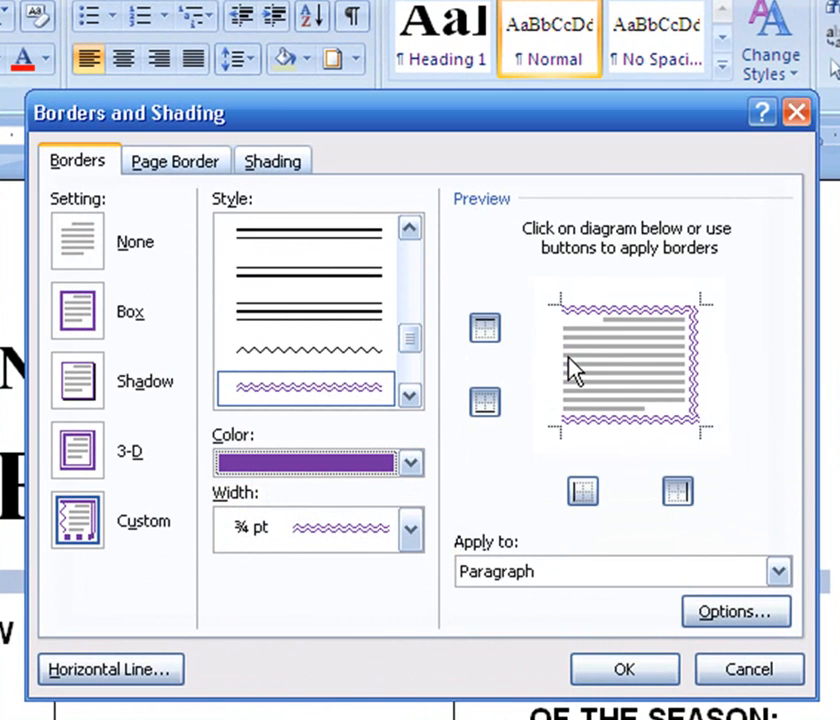
{"action": "left_click", "coordinate": [691, 376]}
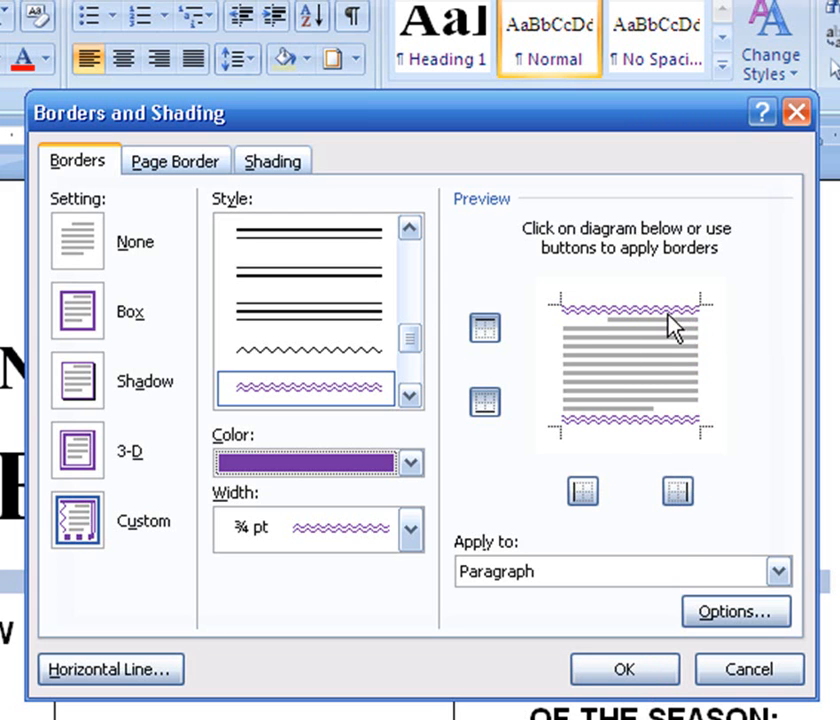
{"action": "left_click", "coordinate": [612, 686]}
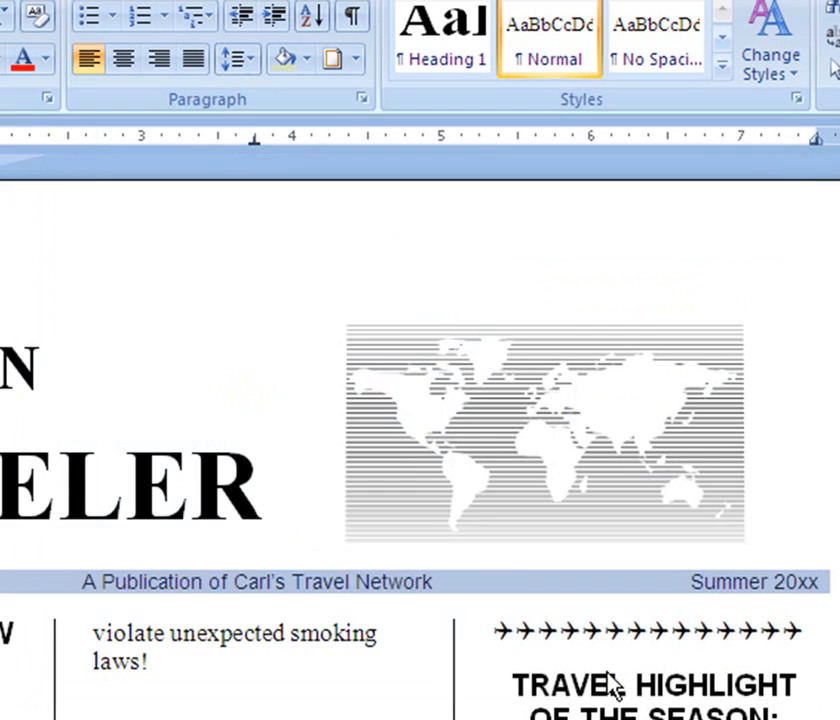
{"action": "left_click", "coordinate": [566, 712]}
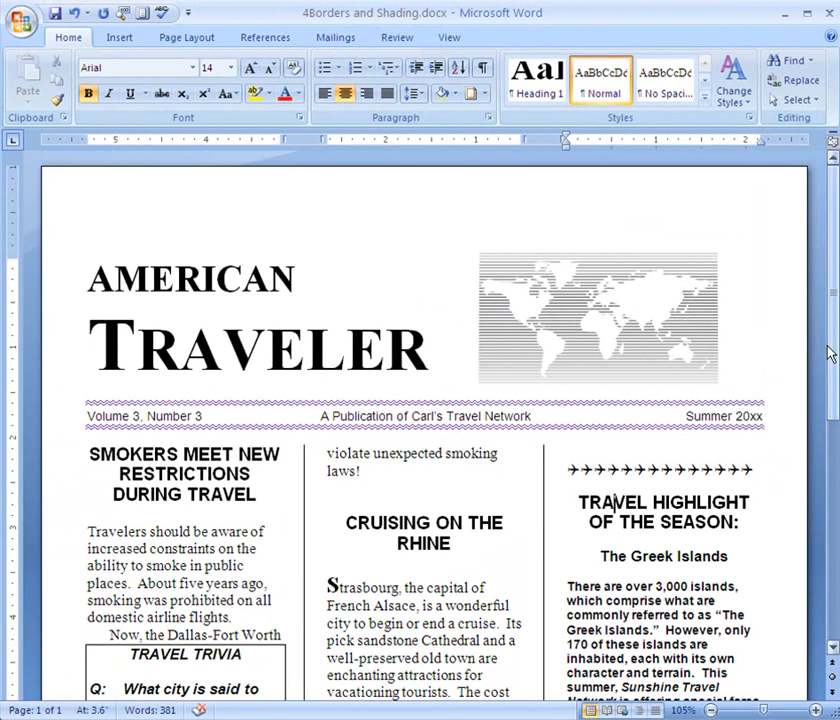
Show the whole page and shade the Travel Highlight of the Season article, from heading to phone number line, light orange.
{"action": "left_click_drag", "start_coordinate": [832, 352], "coordinate": [833, 429]}
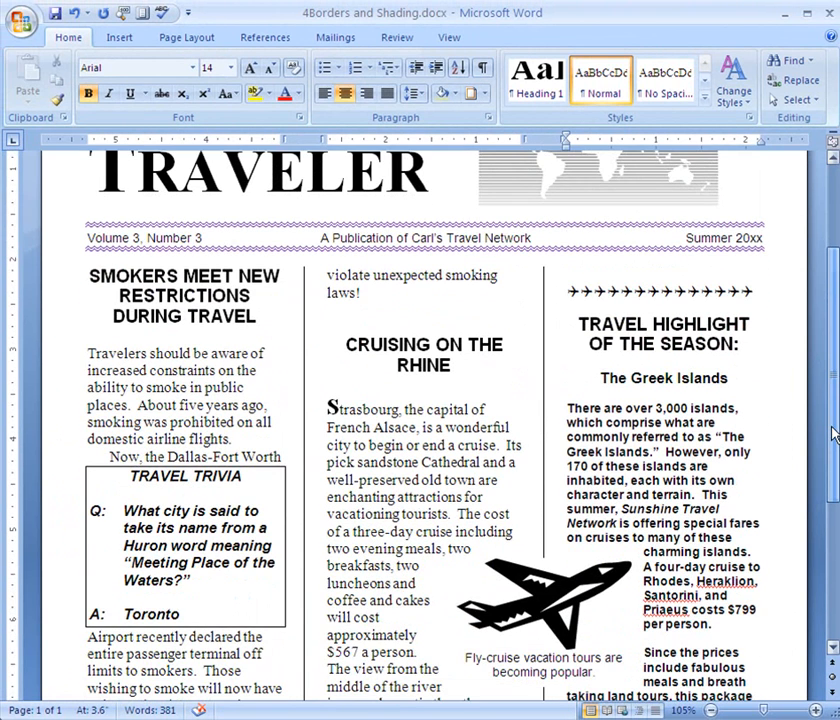
{"action": "left_click", "coordinate": [451, 40]}
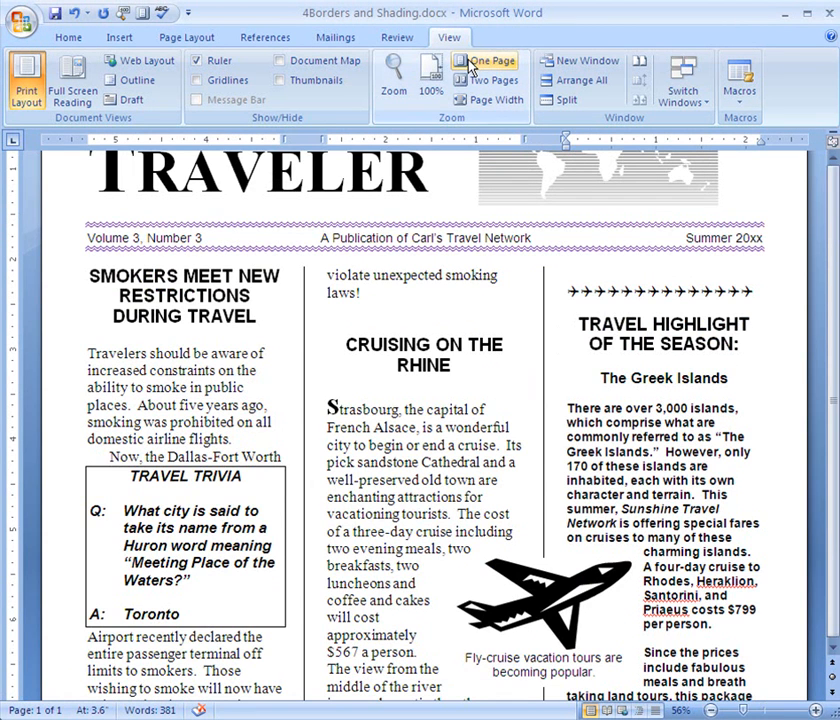
{"action": "left_click", "coordinate": [466, 60]}
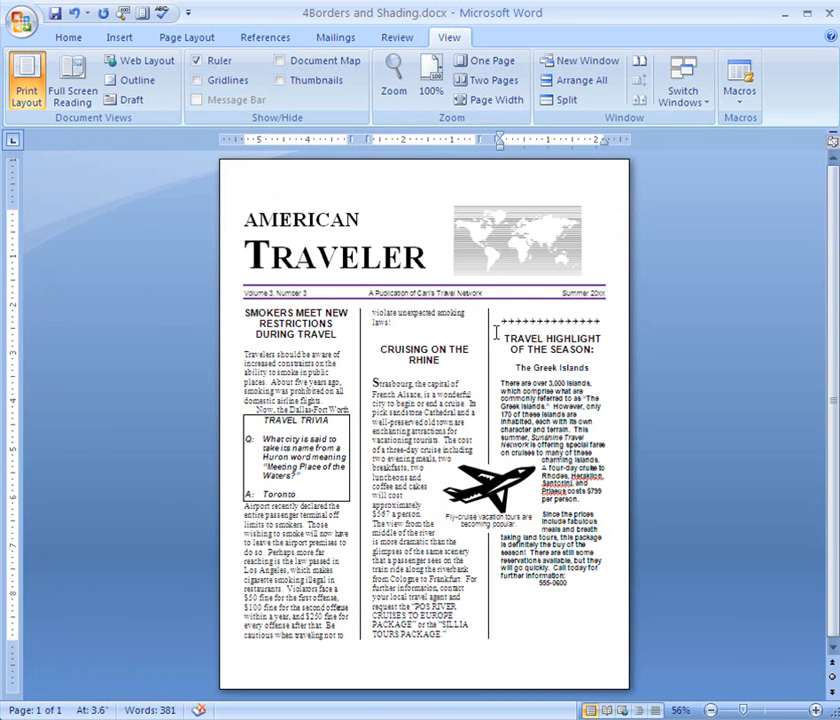
{"action": "left_click_drag", "start_coordinate": [497, 336], "coordinate": [600, 580]}
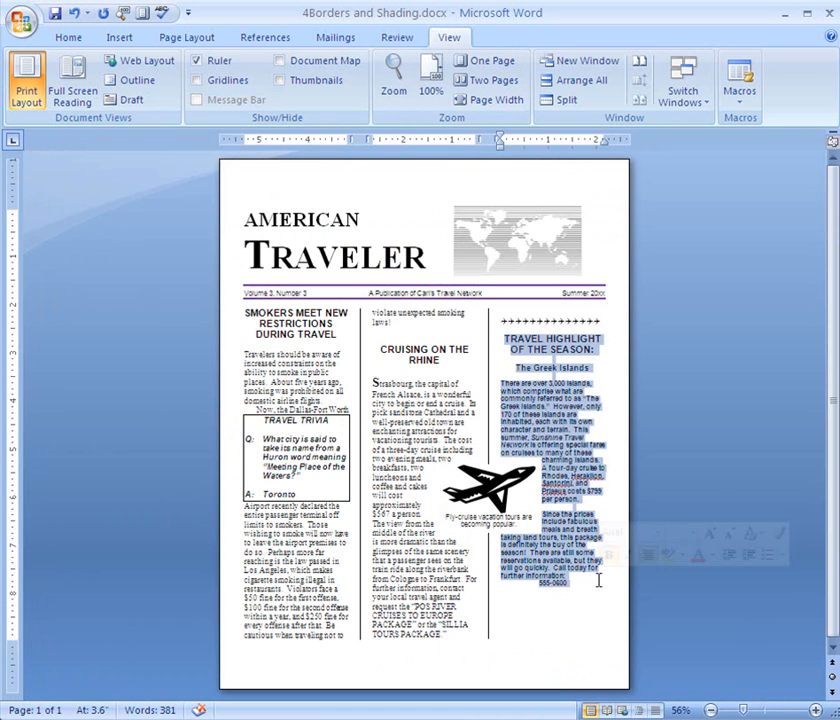
{"action": "left_click", "coordinate": [68, 38]}
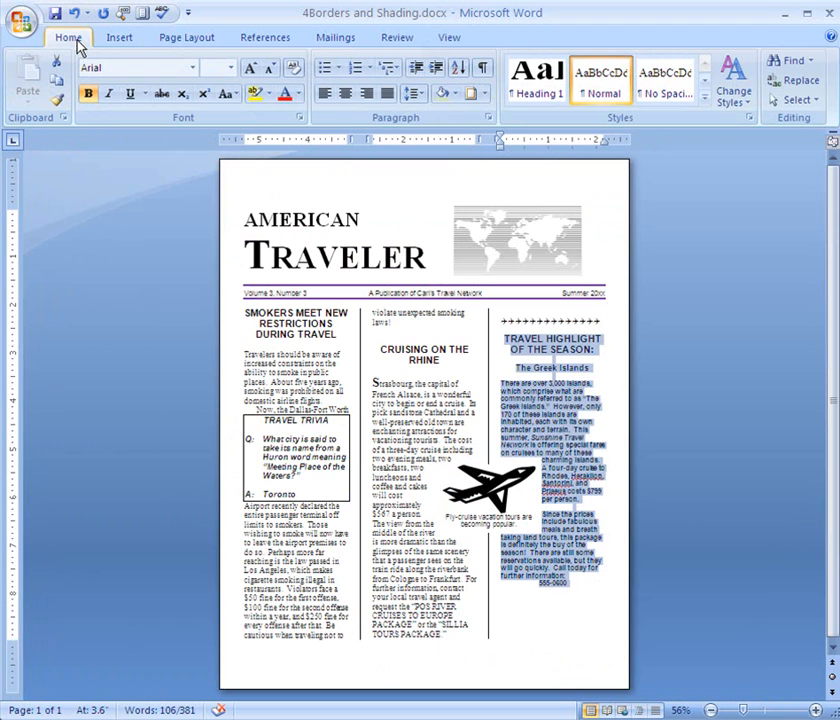
{"action": "left_click", "coordinate": [455, 94]}
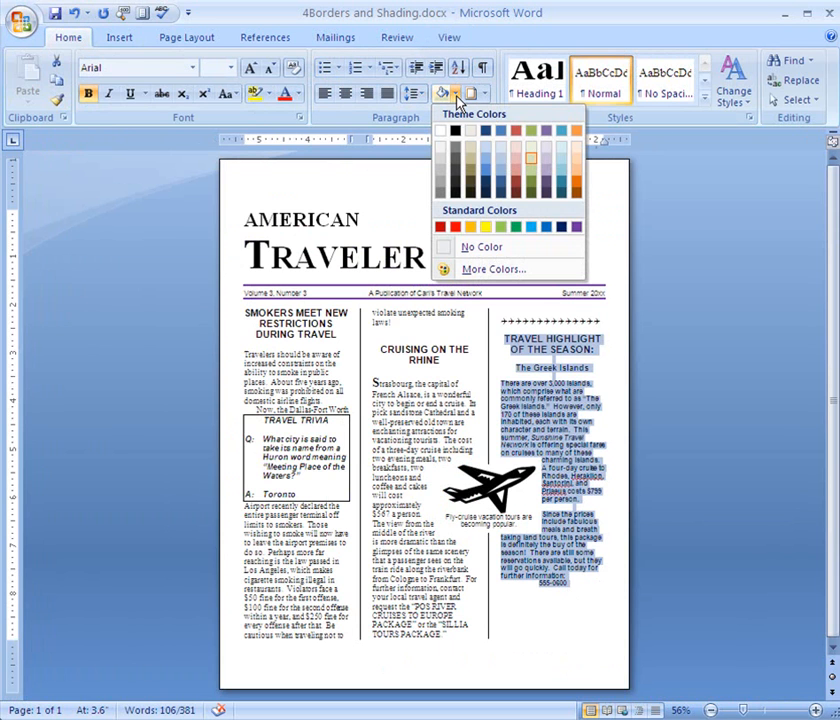
{"action": "left_click", "coordinate": [578, 178]}
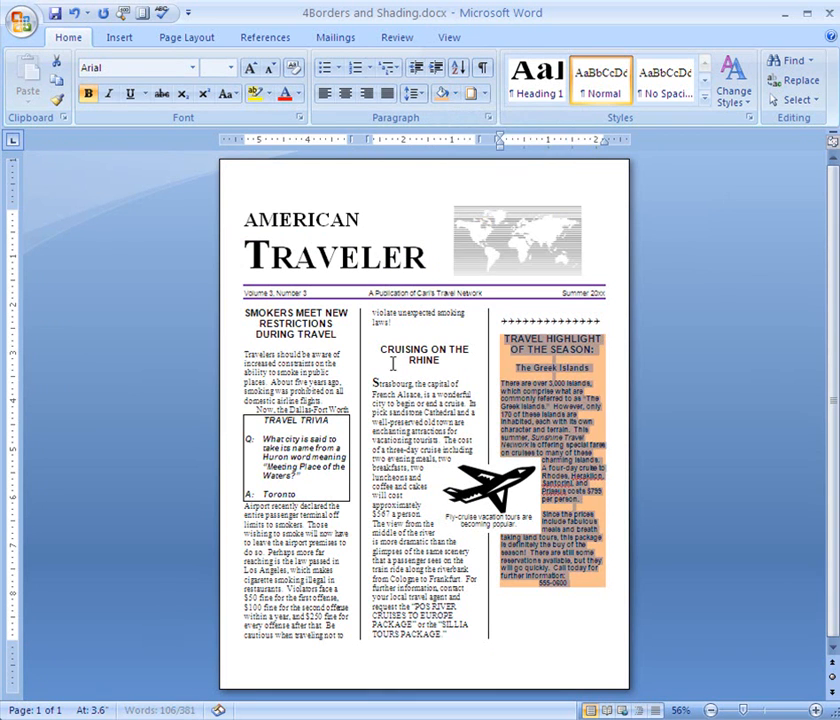
{"action": "left_click", "coordinate": [393, 362]}
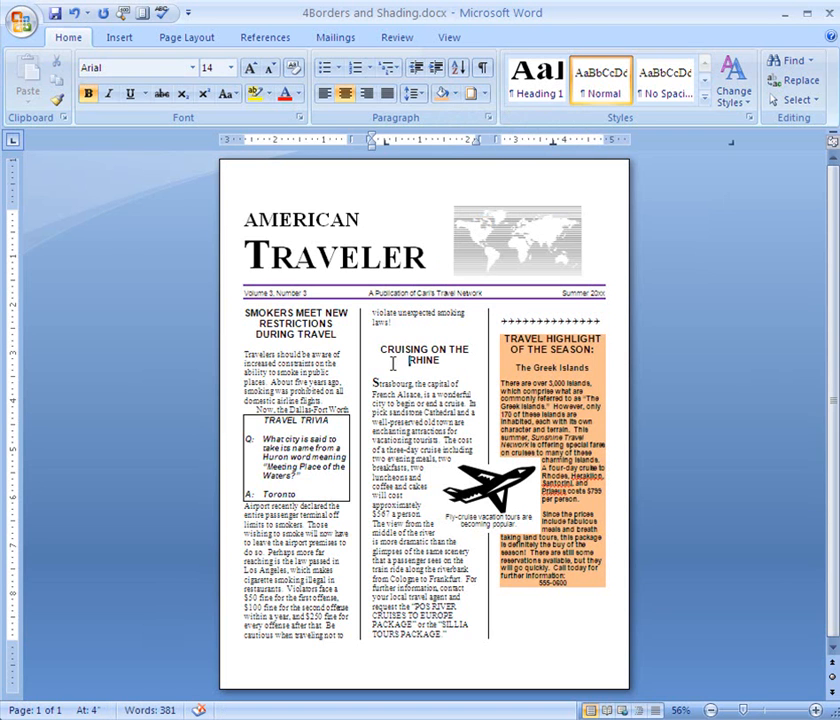